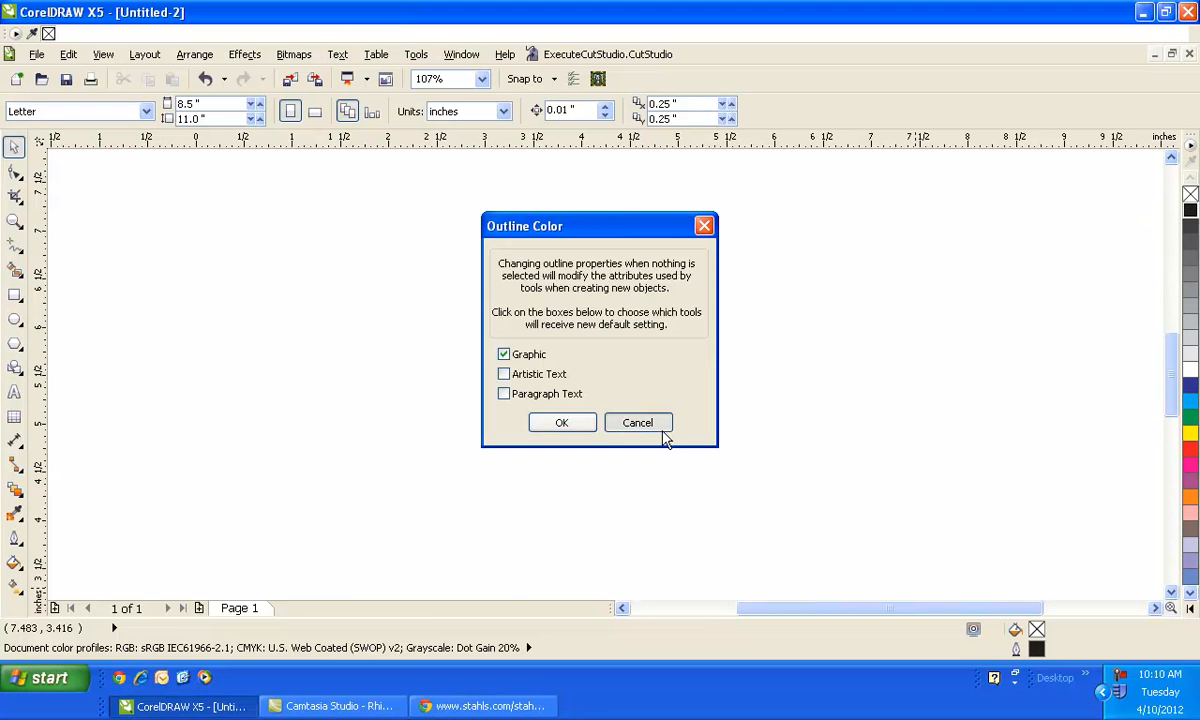
- Consult the rhinestone hole-size chart in the Stahls PDF open in the browser
click(640, 421)
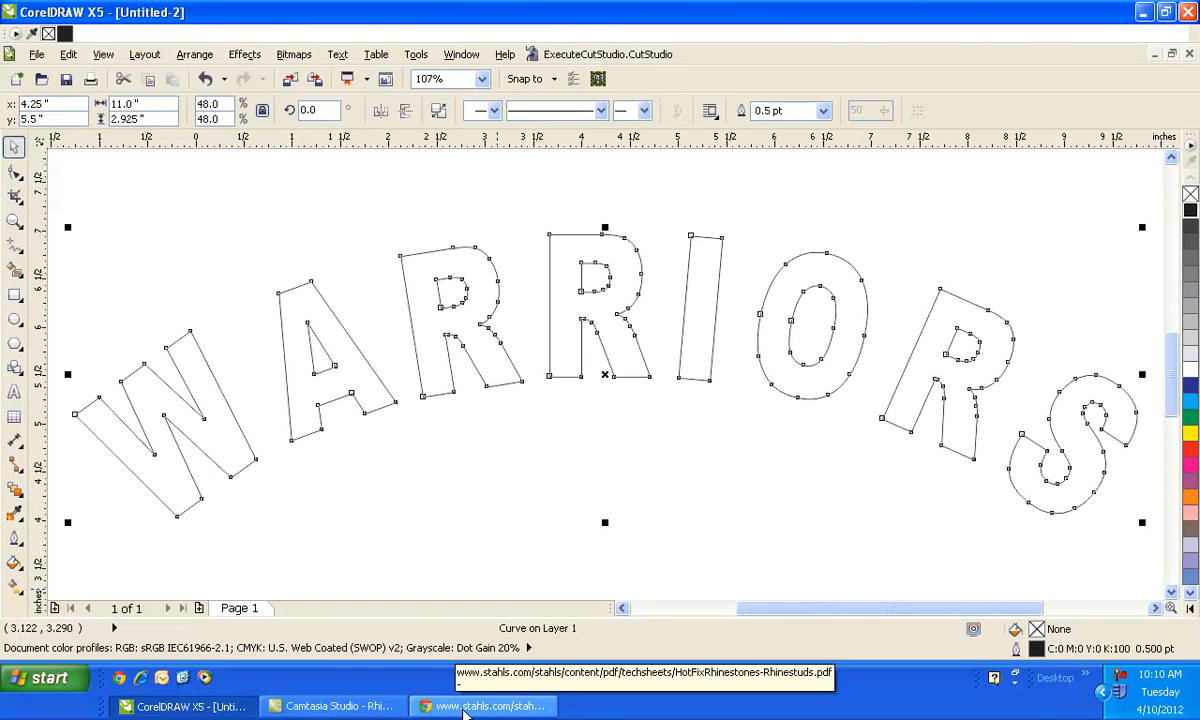
click(470, 707)
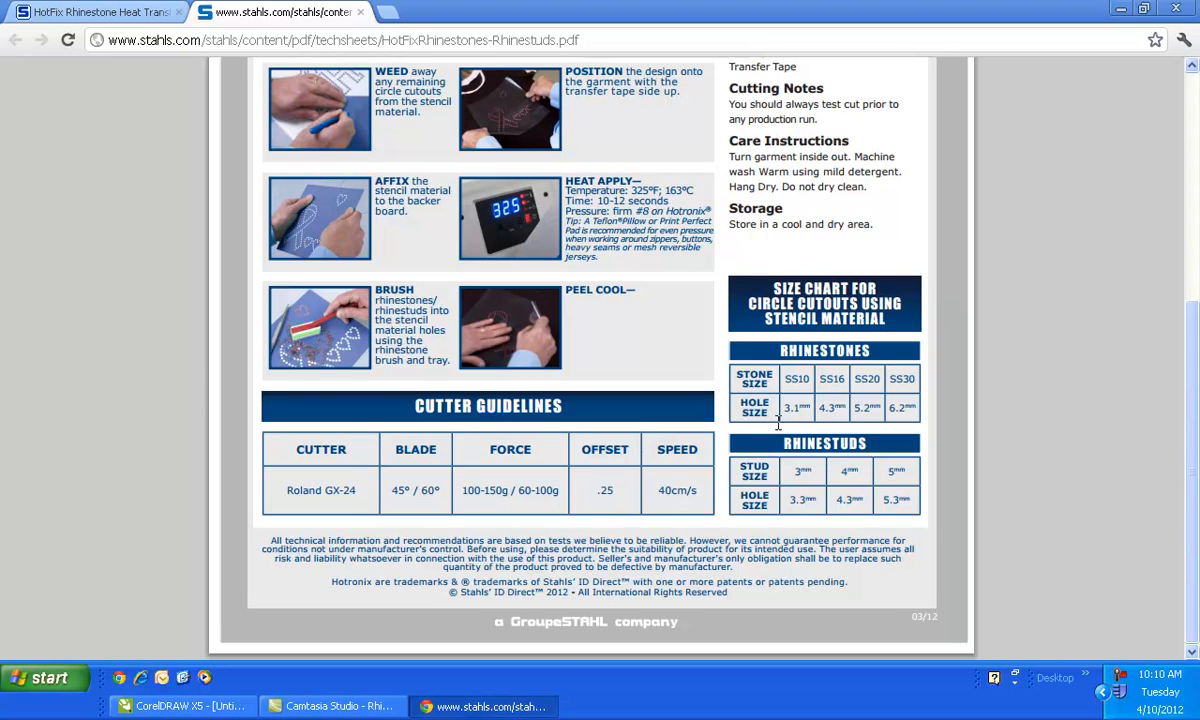
click(128, 708)
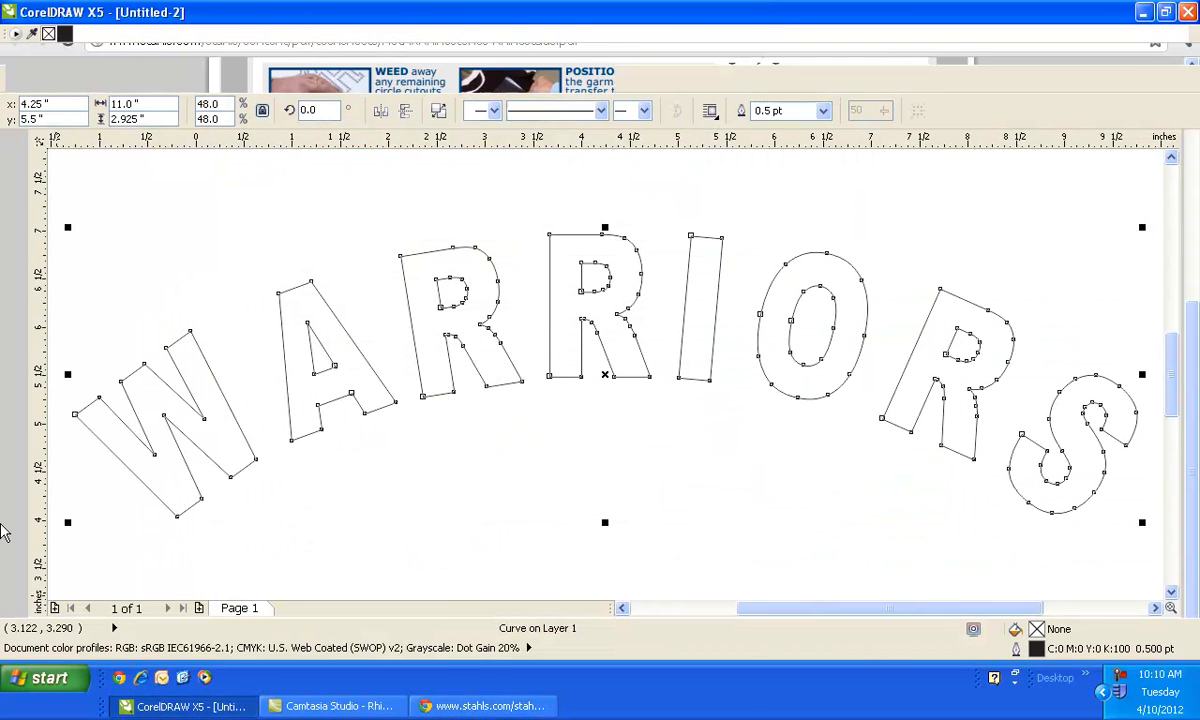
- Draw a small circle near the top-left of the page and set its diameter to 3.1 mm
click(16, 316)
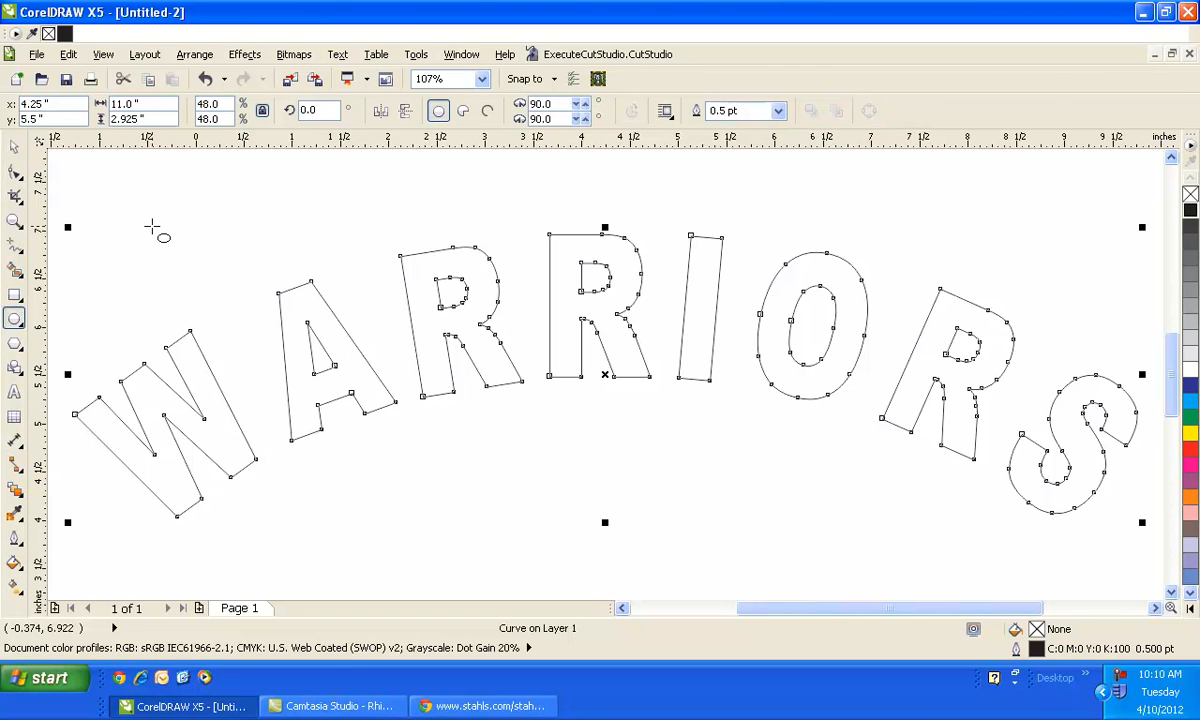
drag(151, 227, 205, 252)
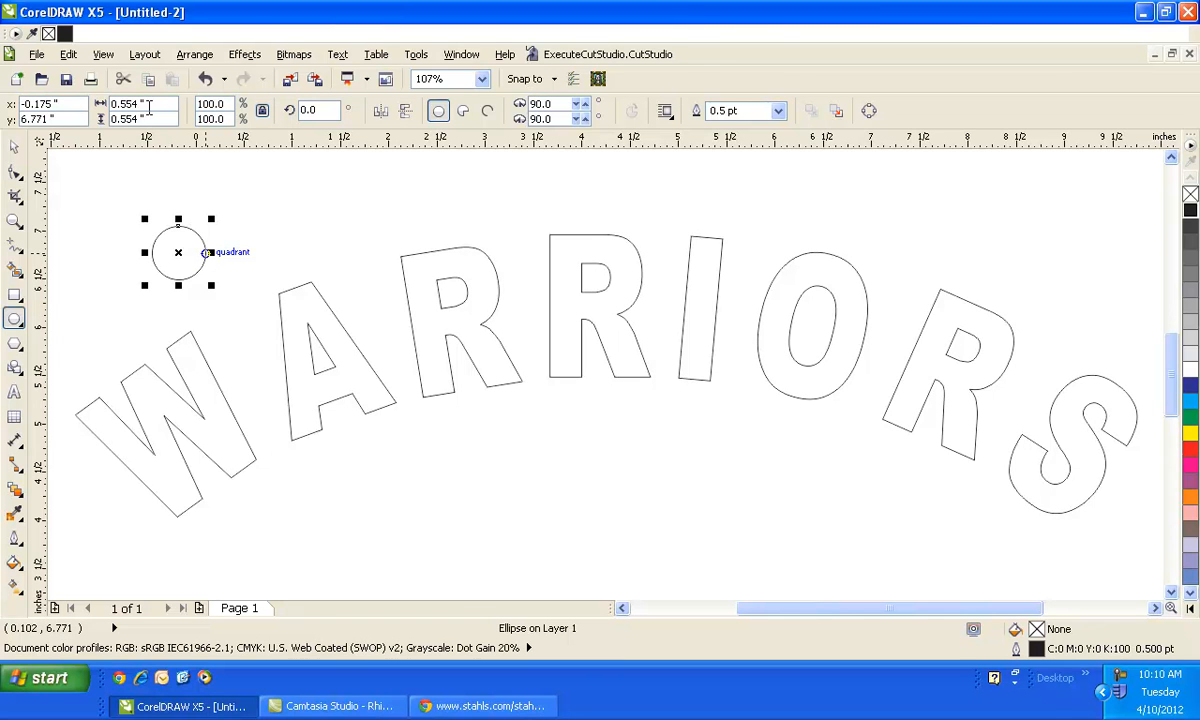
drag(140, 103, 105, 106)
text(3.1MM)
key(Return)
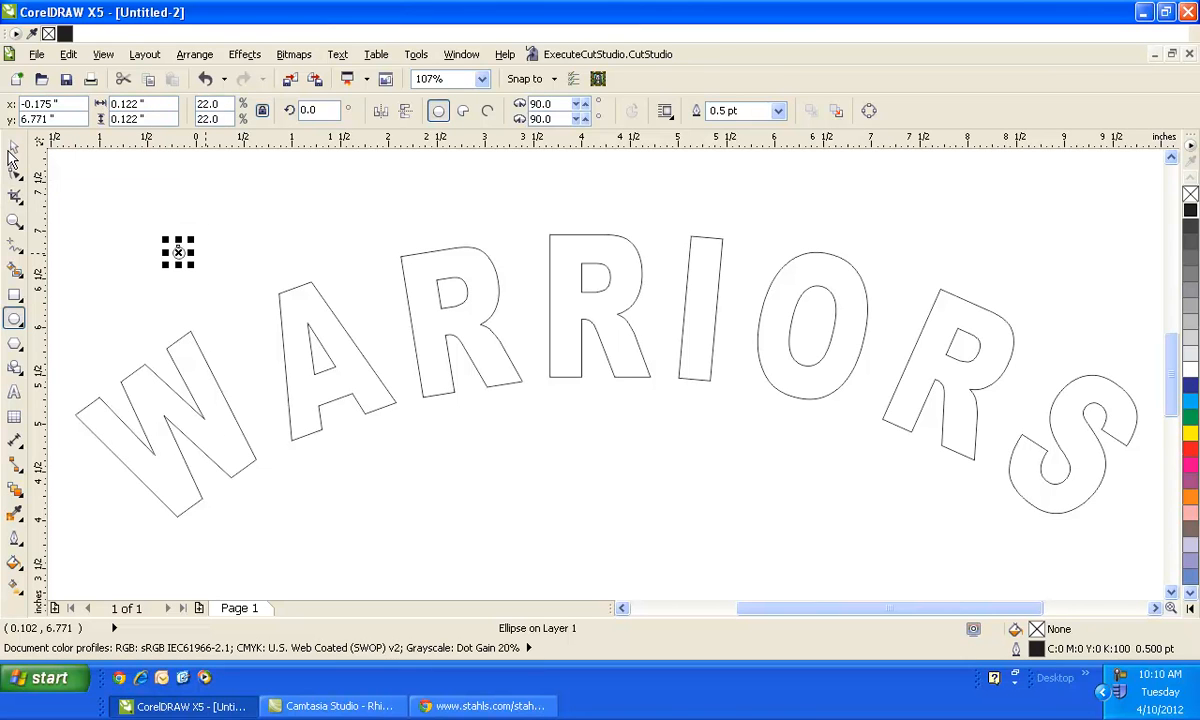
- Duplicate the circle a short distance to its right
key(space)
drag(180, 252, 229, 240)
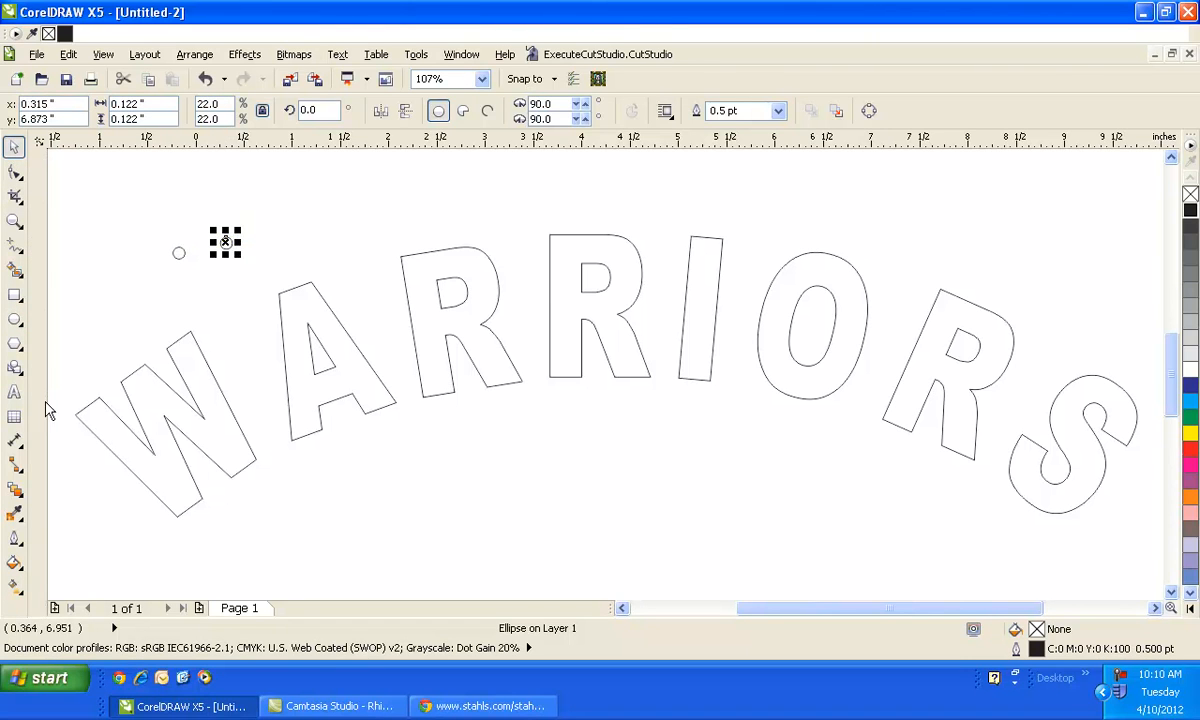
- Blend the two circles with the Blend tool
click(14, 490)
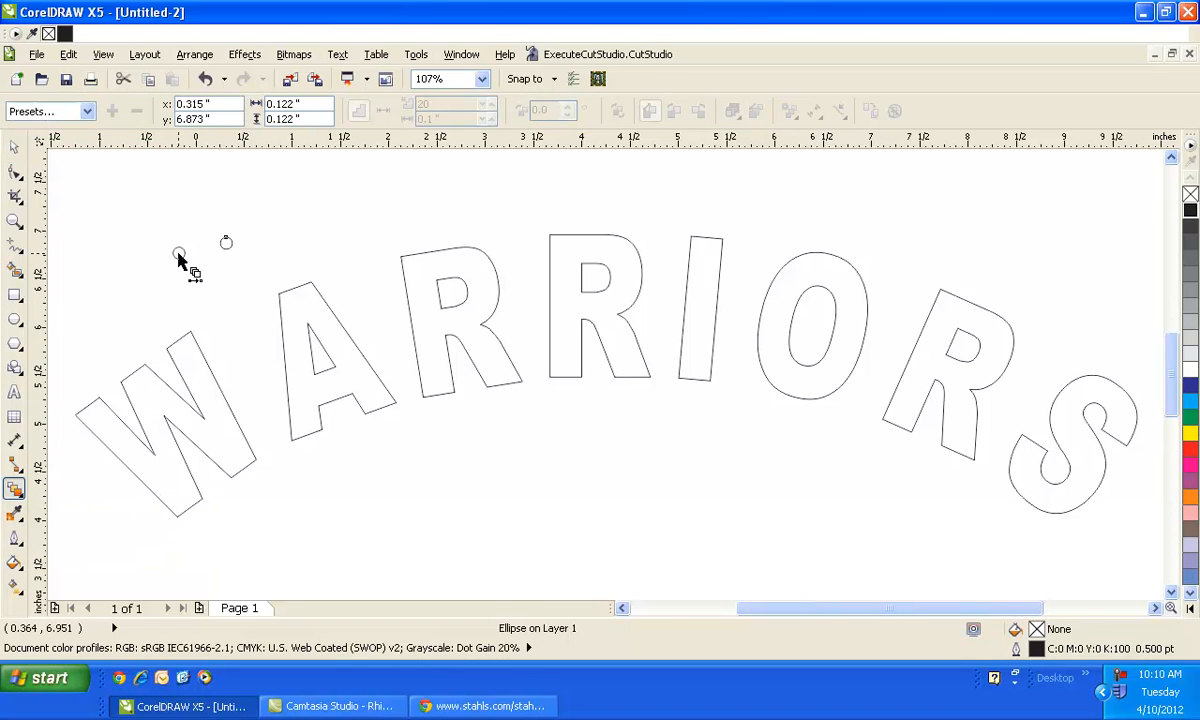
drag(178, 252, 226, 244)
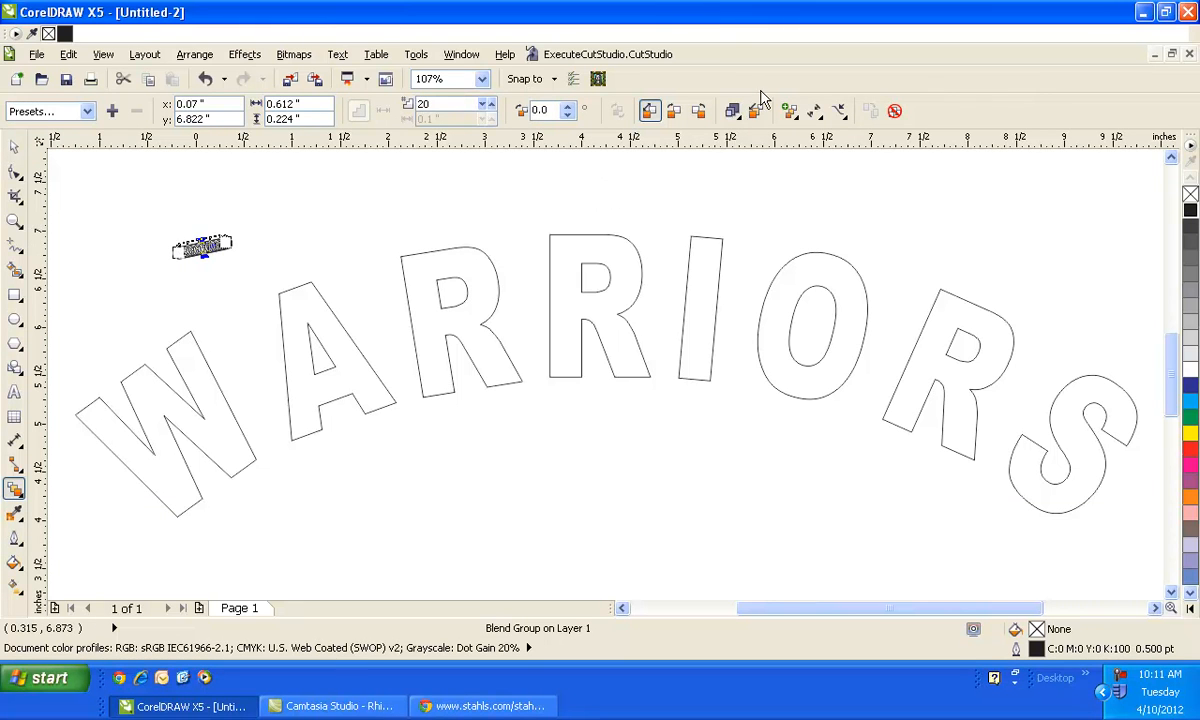
- Attach the blend to the WARRIORS outline as a new path and enable blending along the full path
click(838, 111)
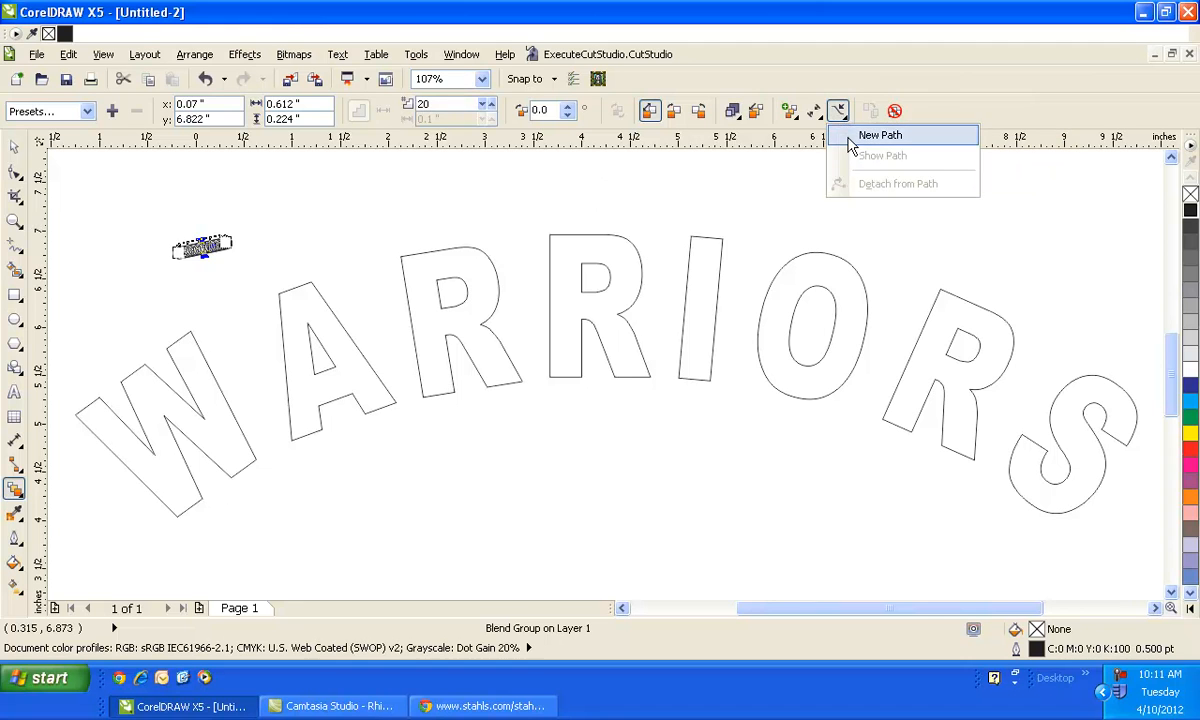
click(852, 131)
click(603, 236)
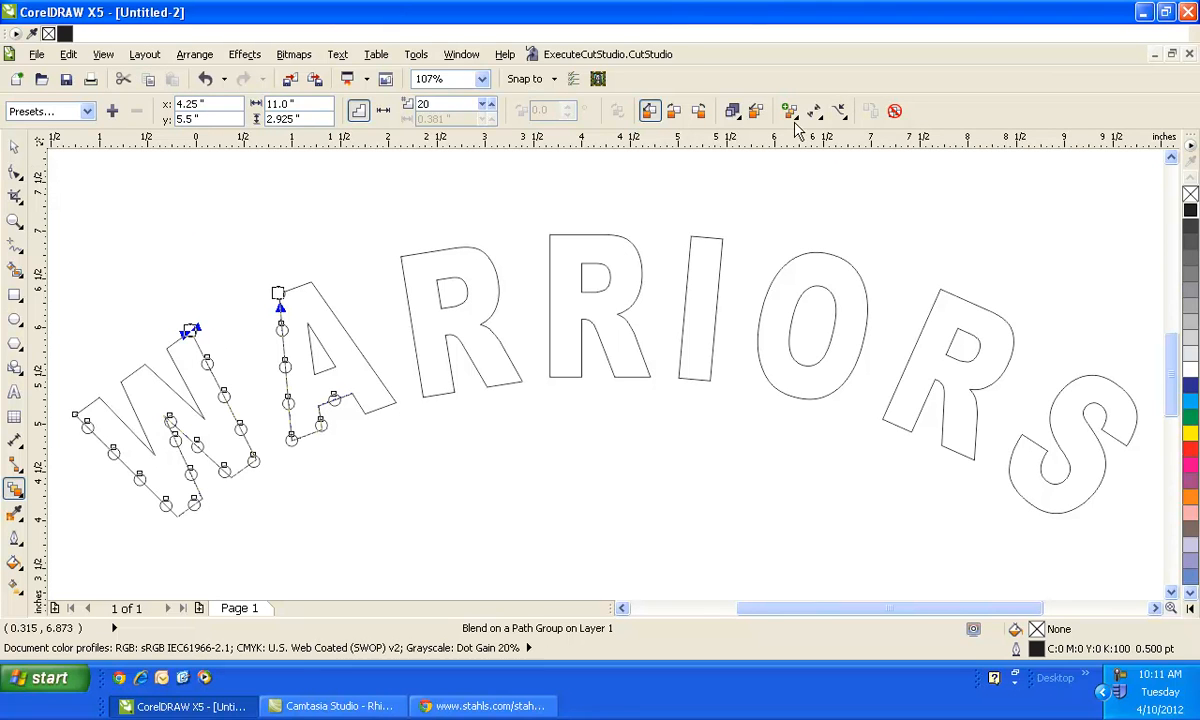
click(790, 112)
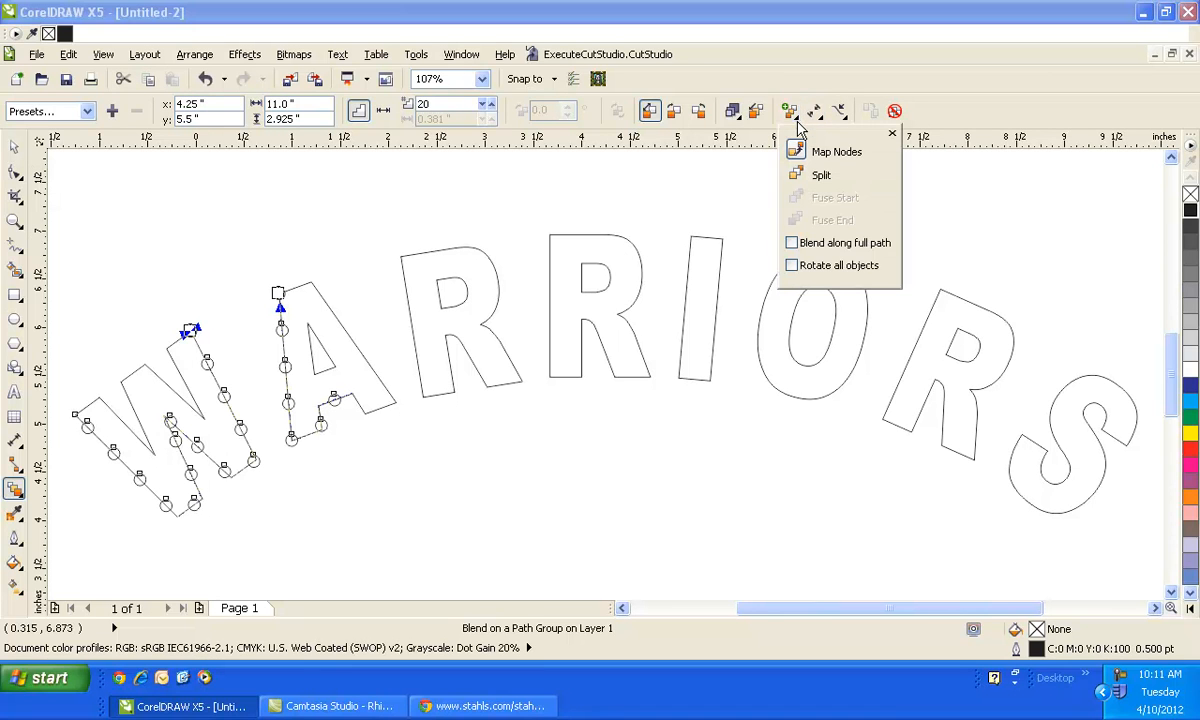
click(793, 243)
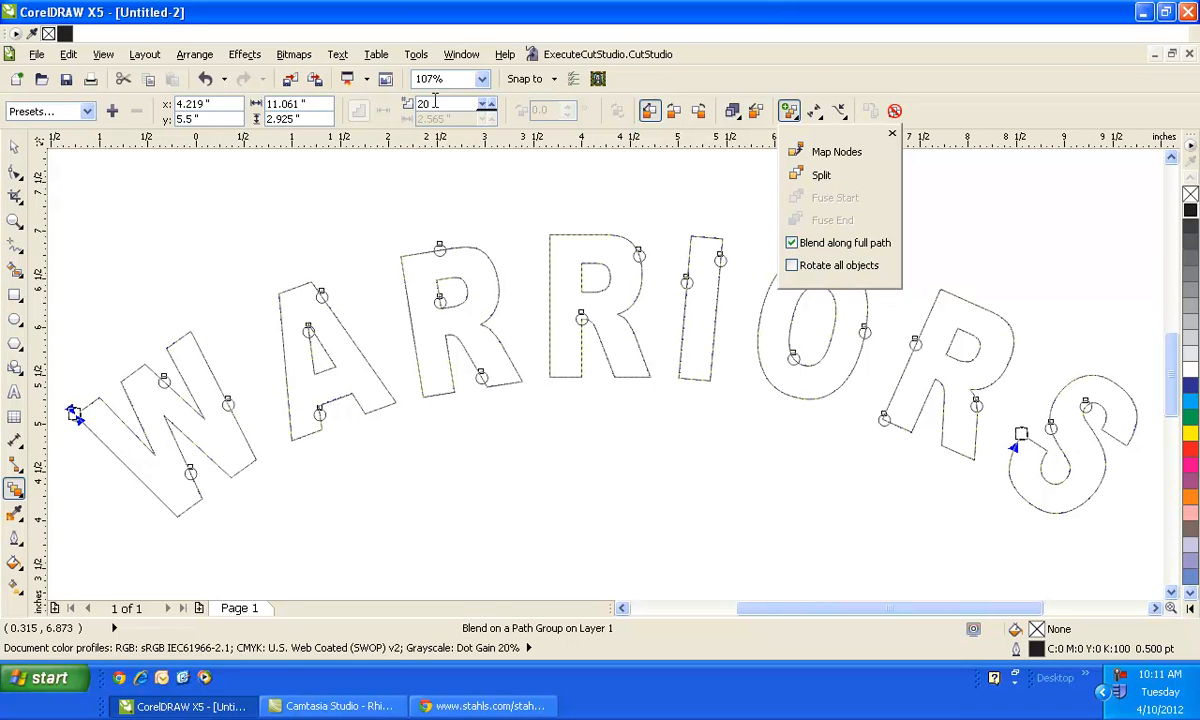
- Set the blend steps to 150
double_click(438, 101)
text(150)
key(Return)
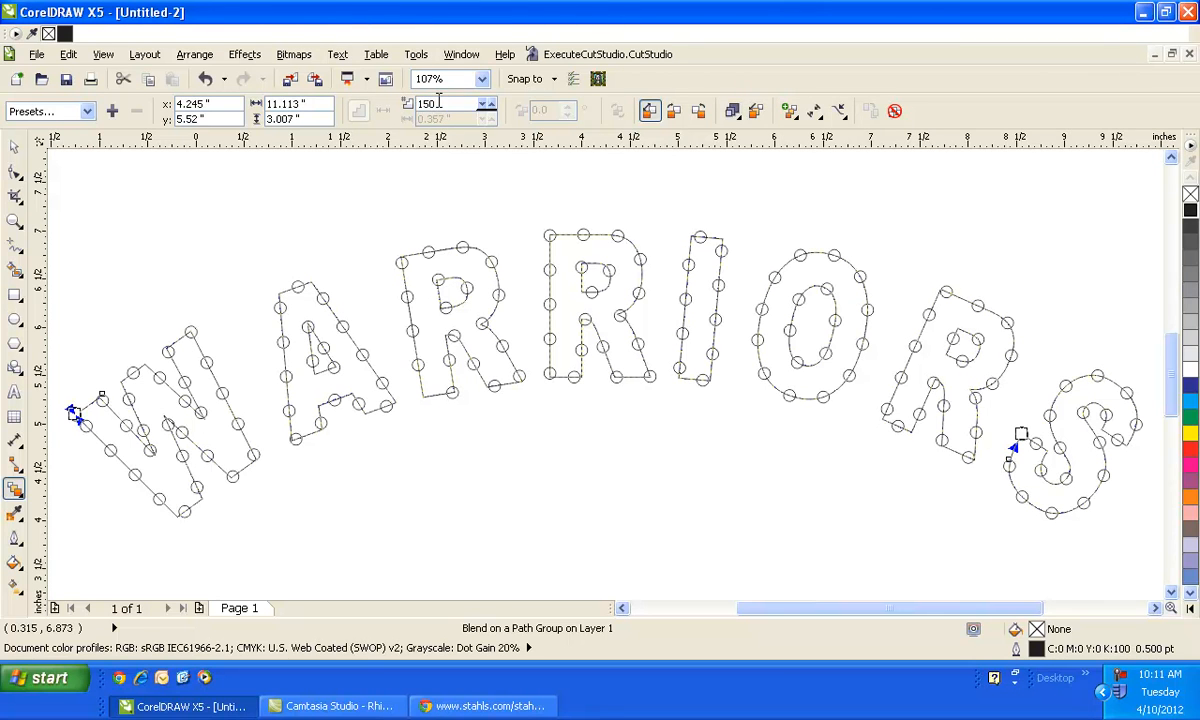
- Set the blend steps to 200
double_click(438, 101)
text(200)
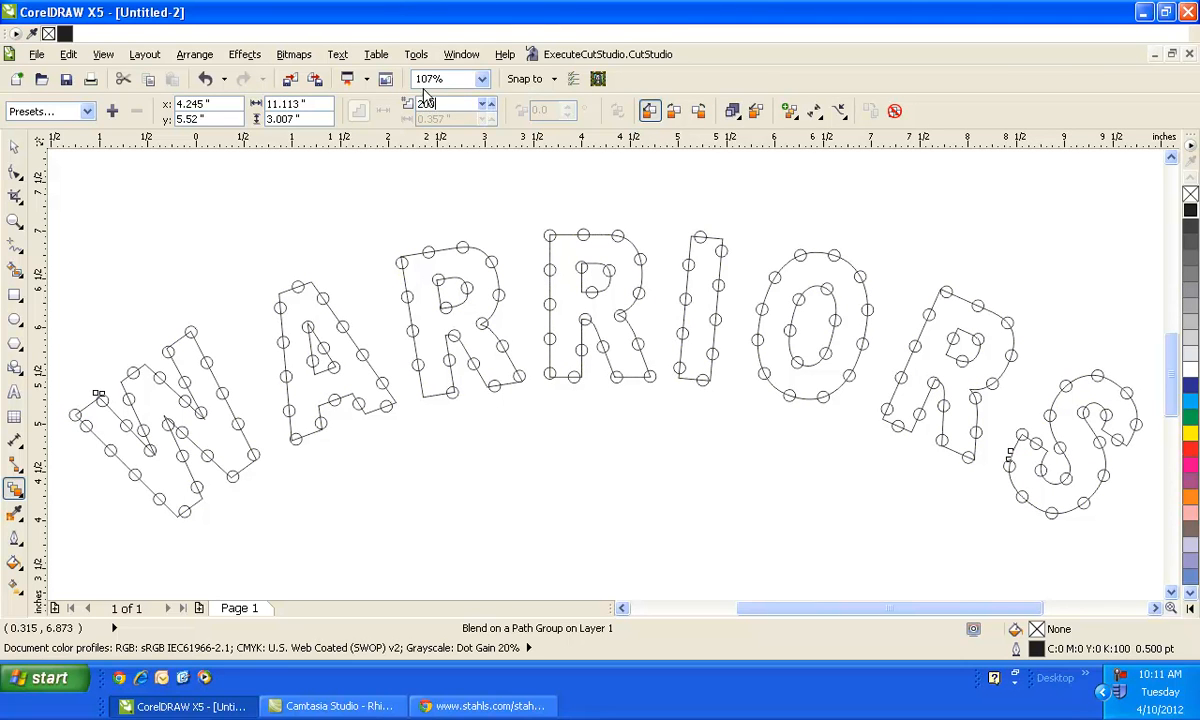
key(Return)
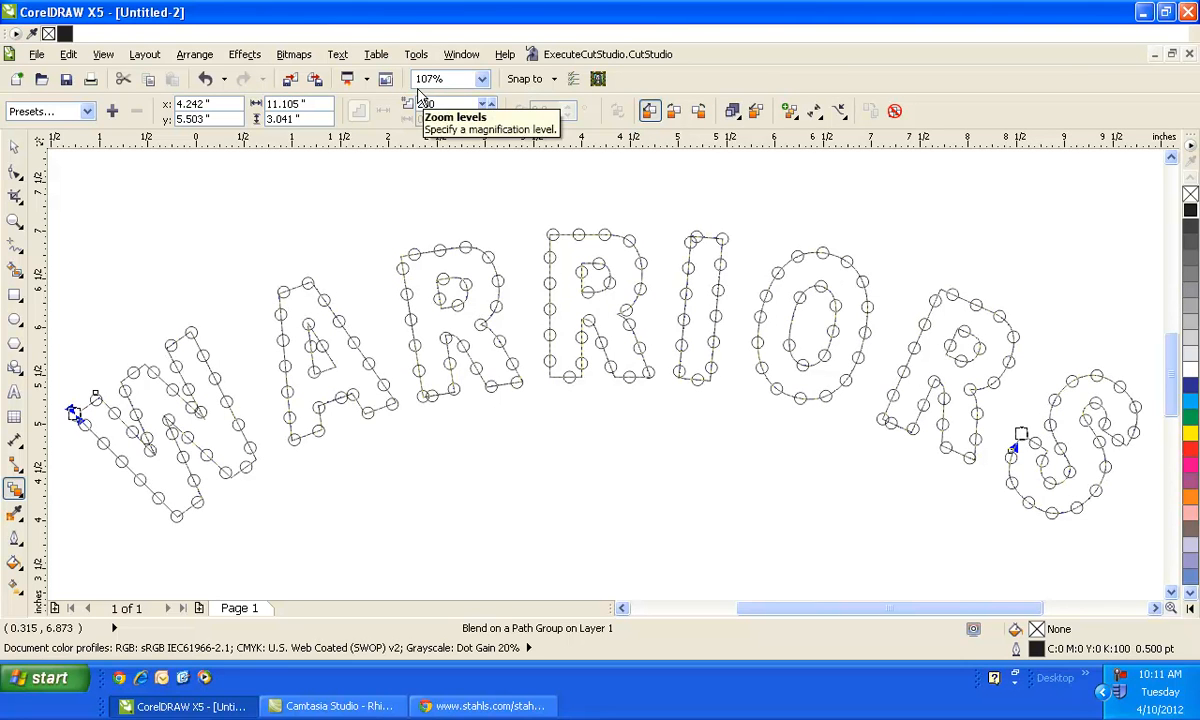
- Set the blend steps to 250
double_click(440, 105)
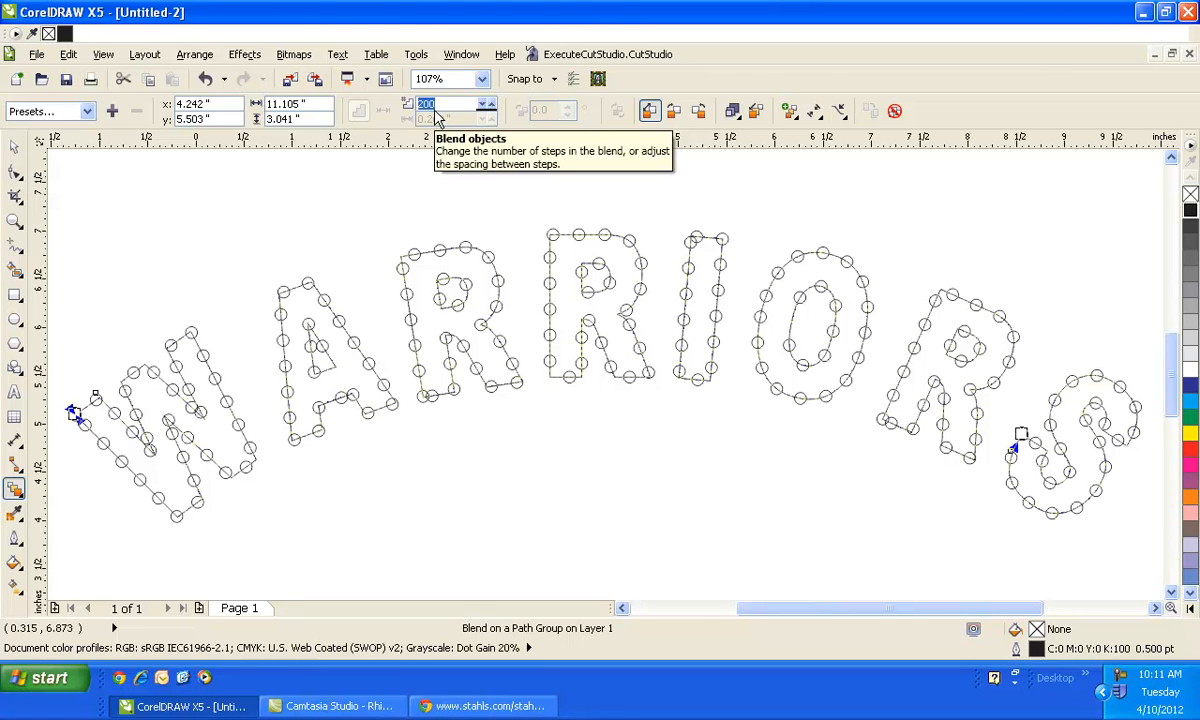
text(250)
key(Return)
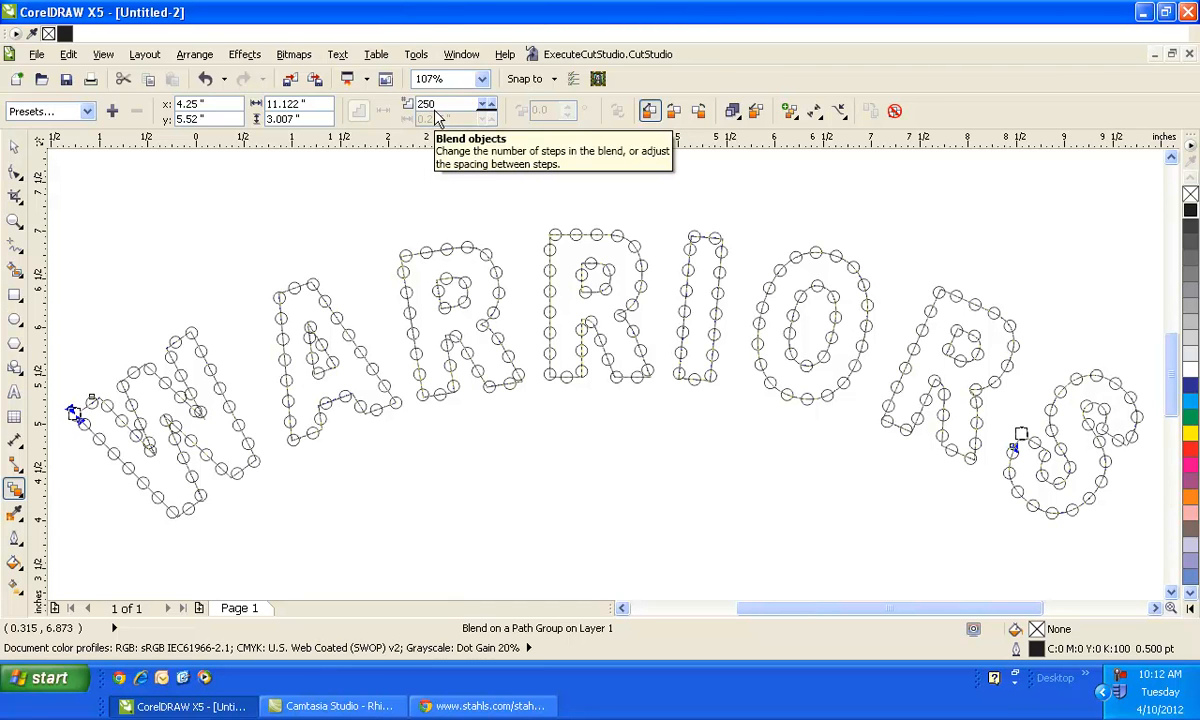
- Select the WARRIORS lettering and apply an outside contour with the Contour tool
click(16, 148)
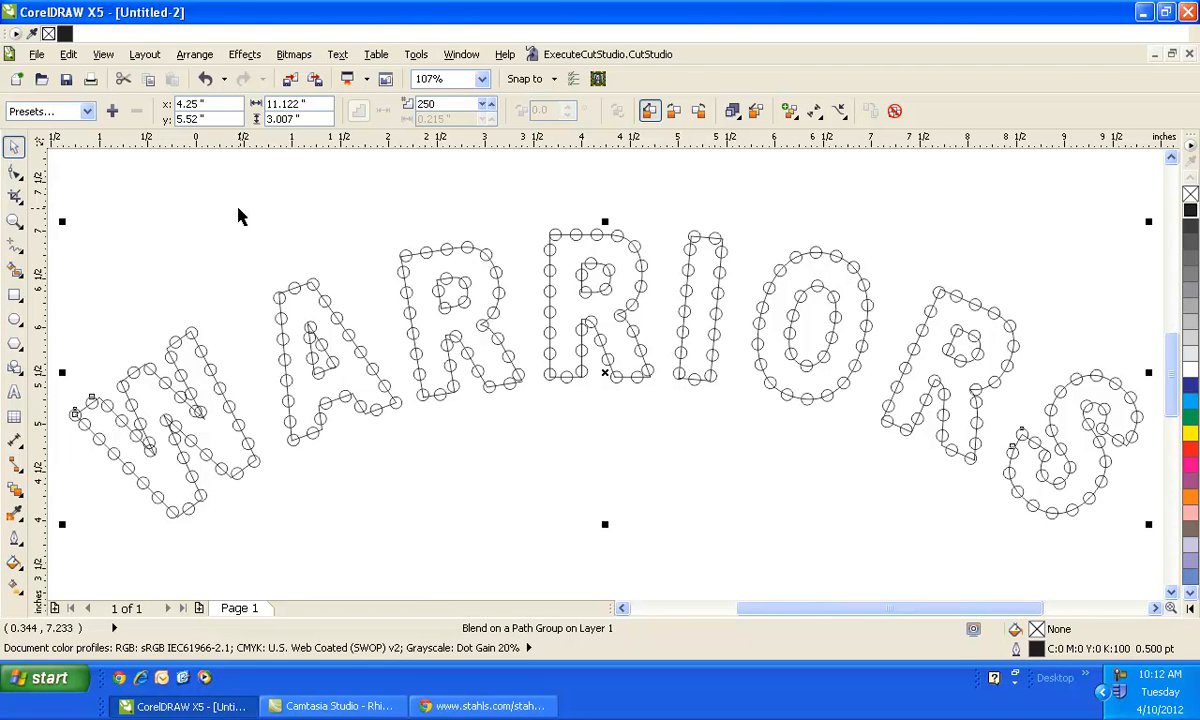
click(184, 279)
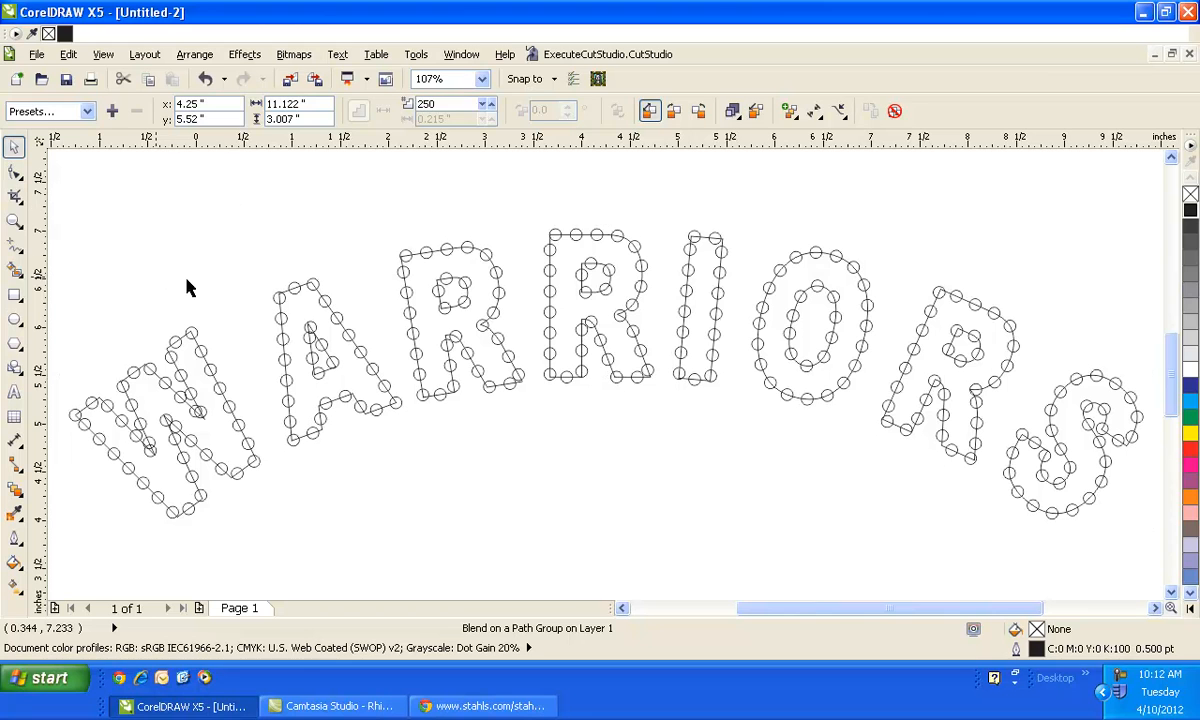
click(168, 349)
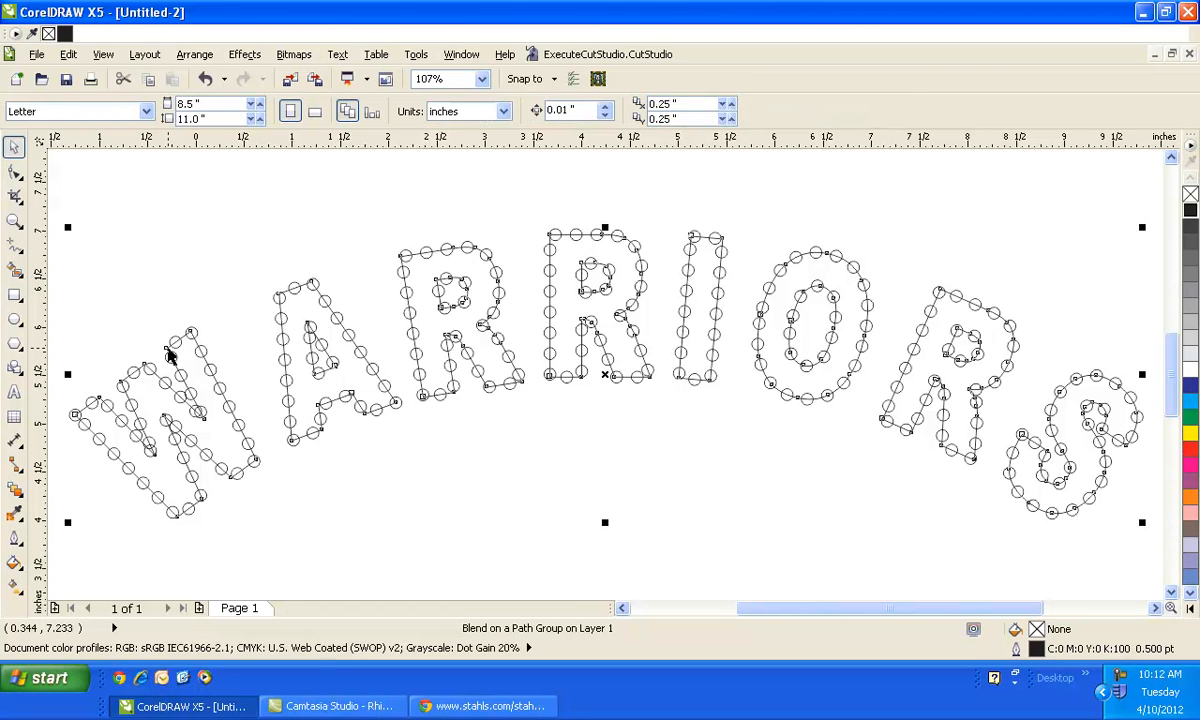
click(16, 487)
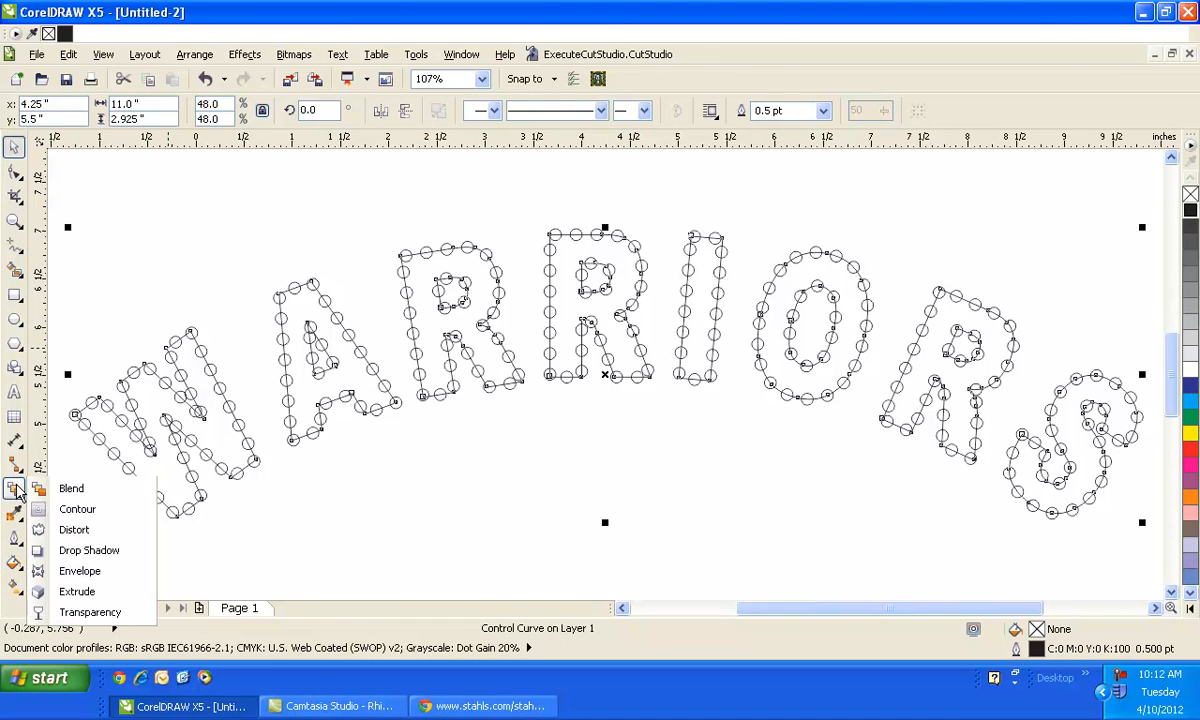
click(74, 512)
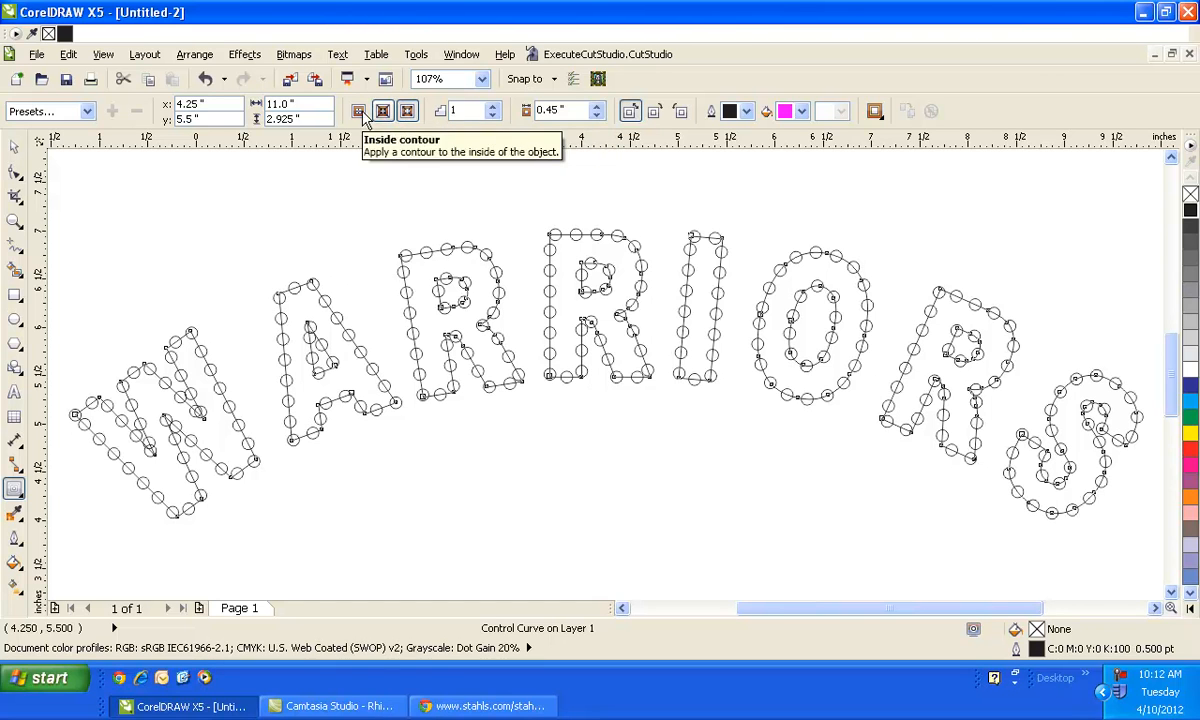
click(414, 112)
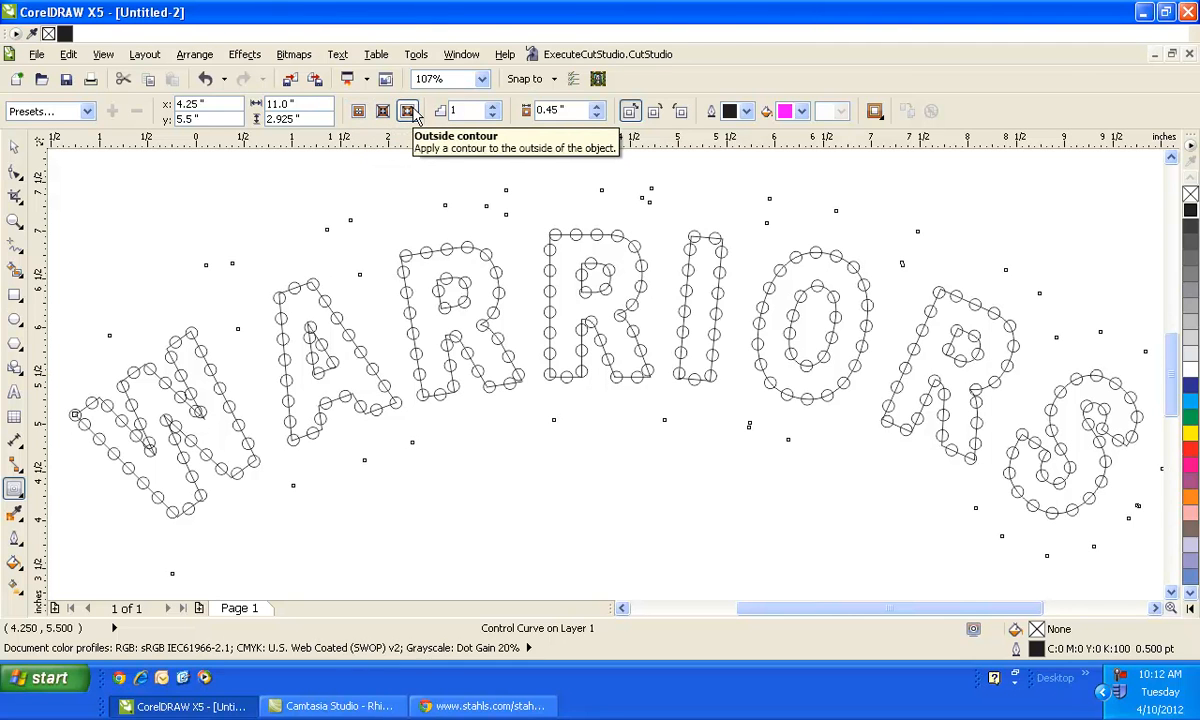
click(408, 111)
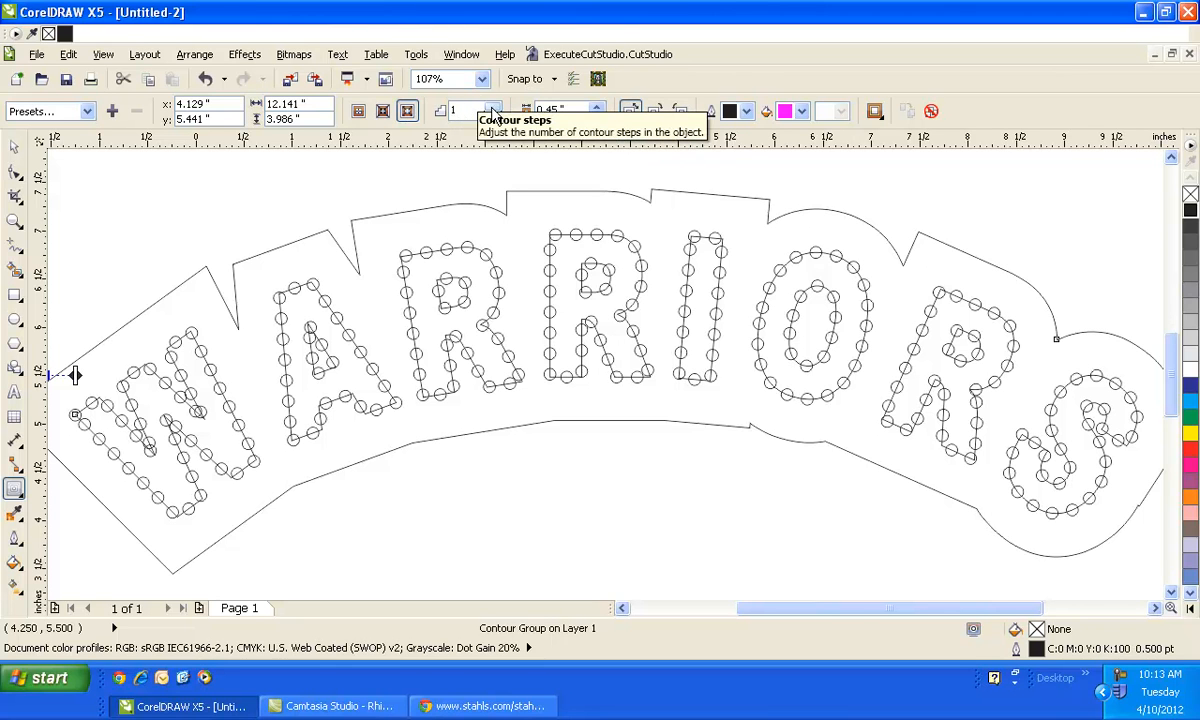
- Set the contour steps to 1
click(492, 106)
click(492, 106)
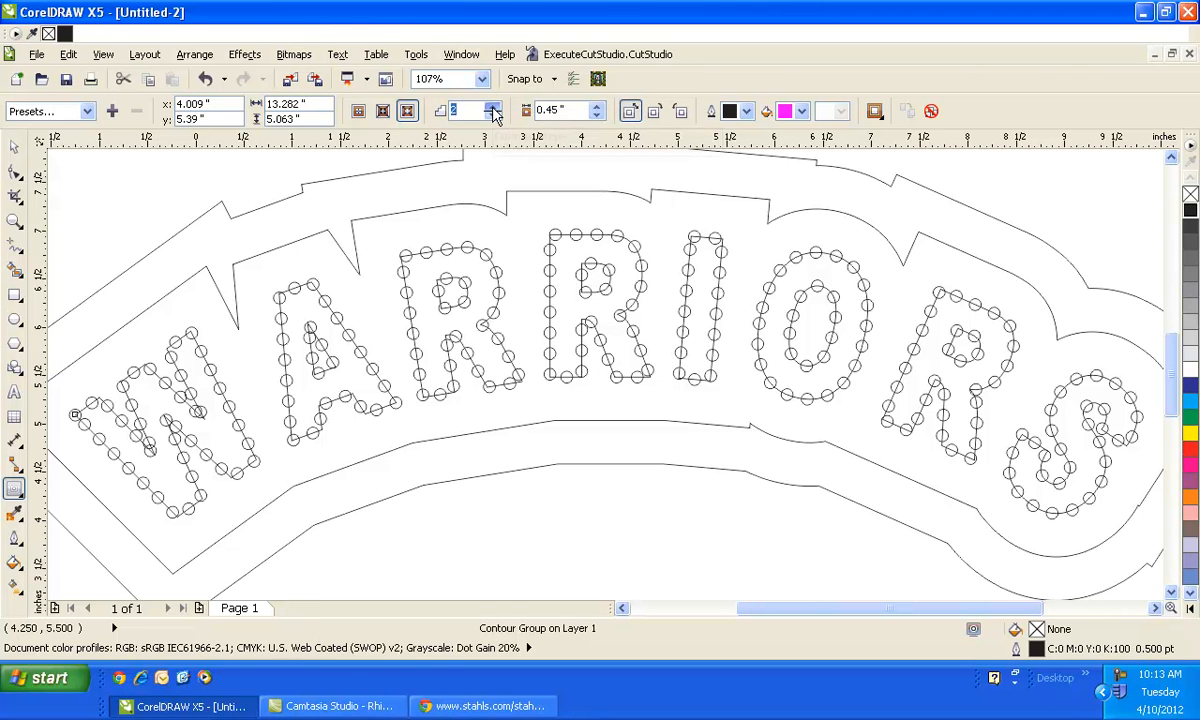
drag(457, 110, 440, 111)
text(1)
key(Return)
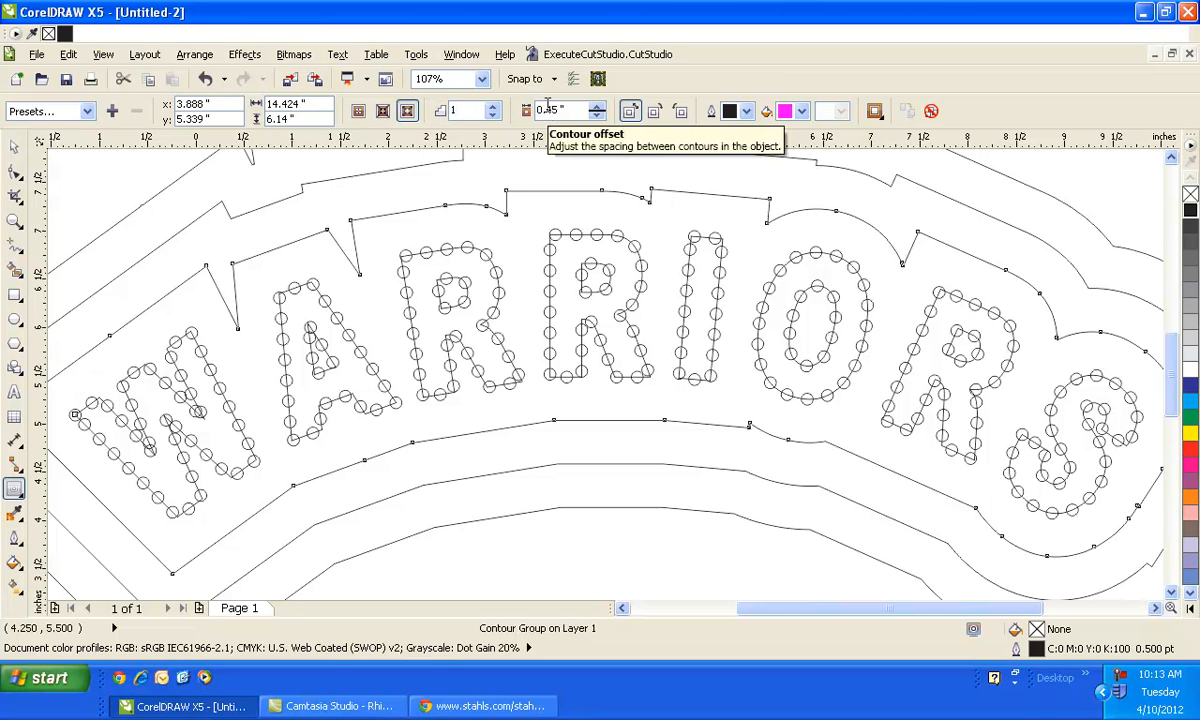
- Set the contour offset to 0.3 in
double_click(540, 104)
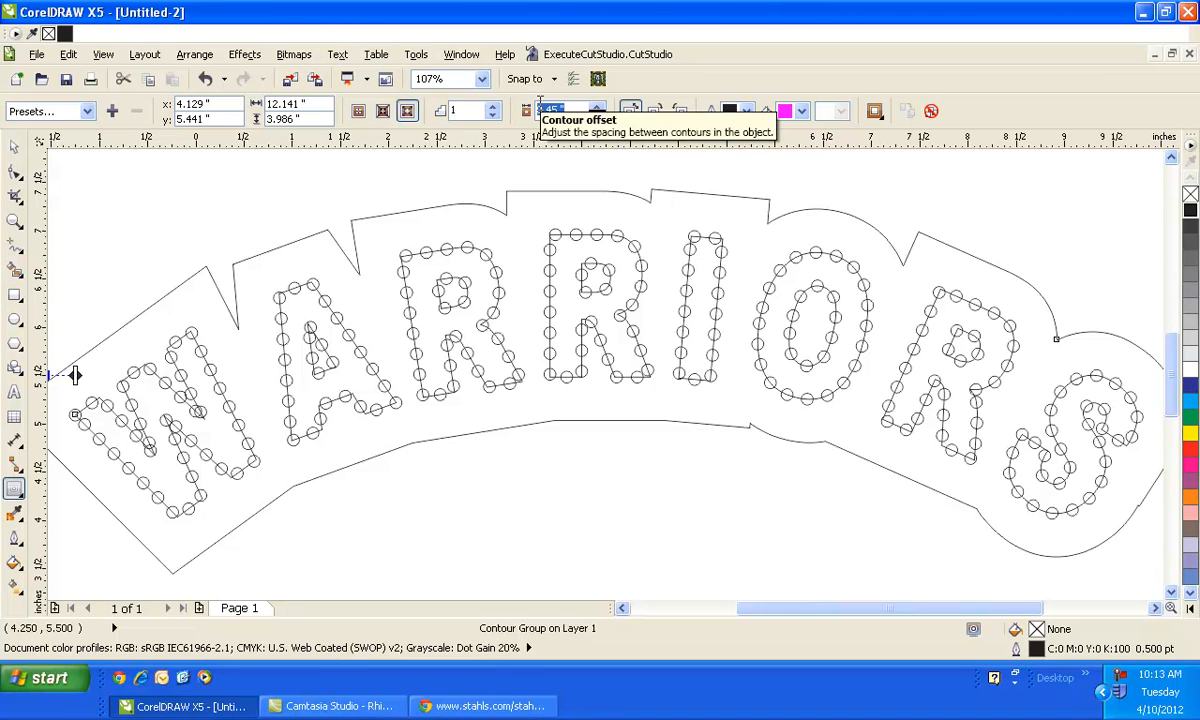
text(.2)
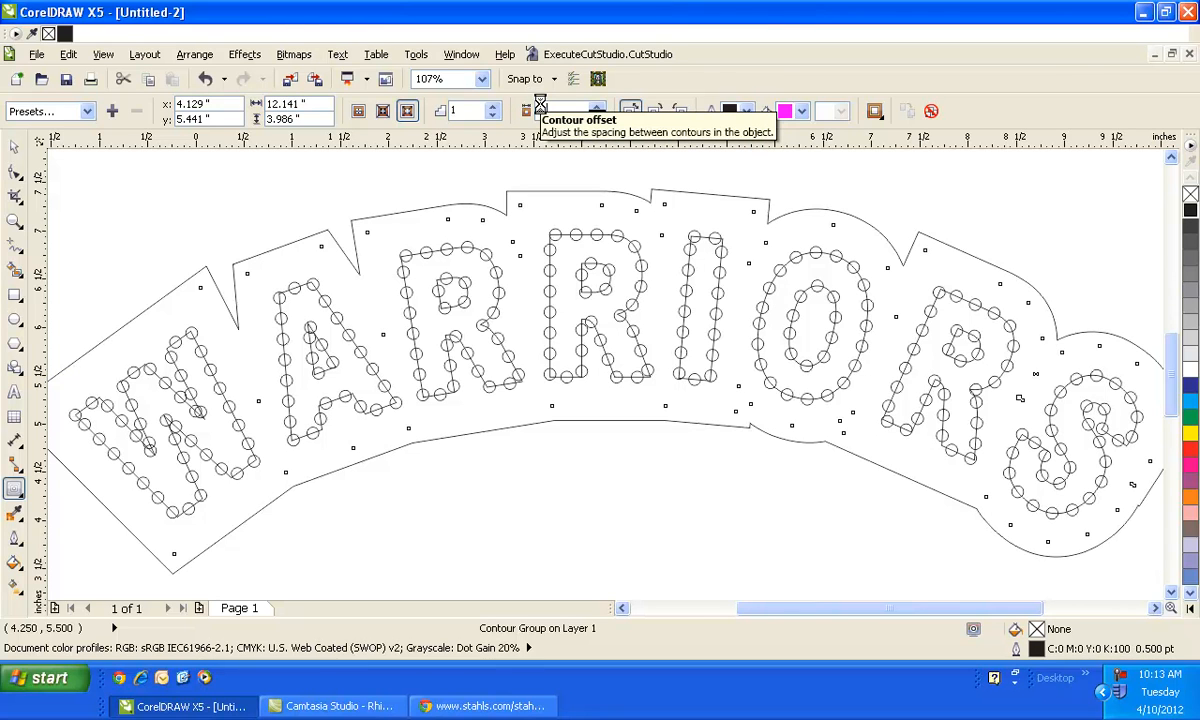
key(Return)
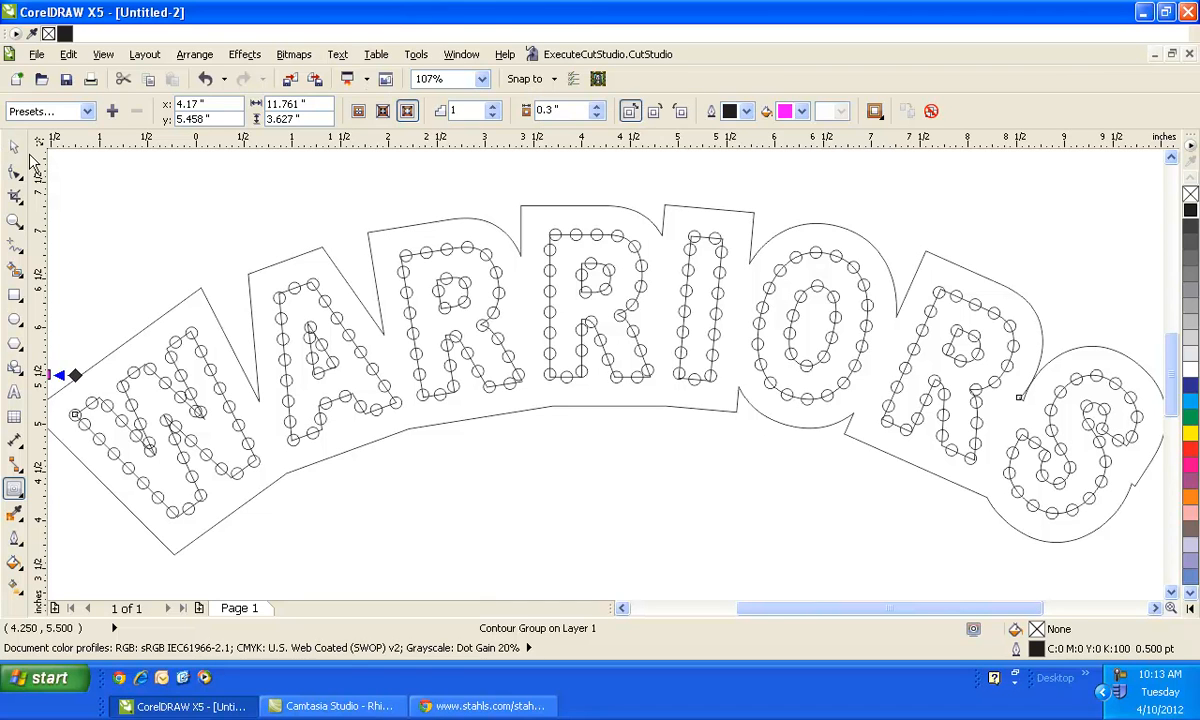
- Break the contour group apart and deselect everything
click(195, 56)
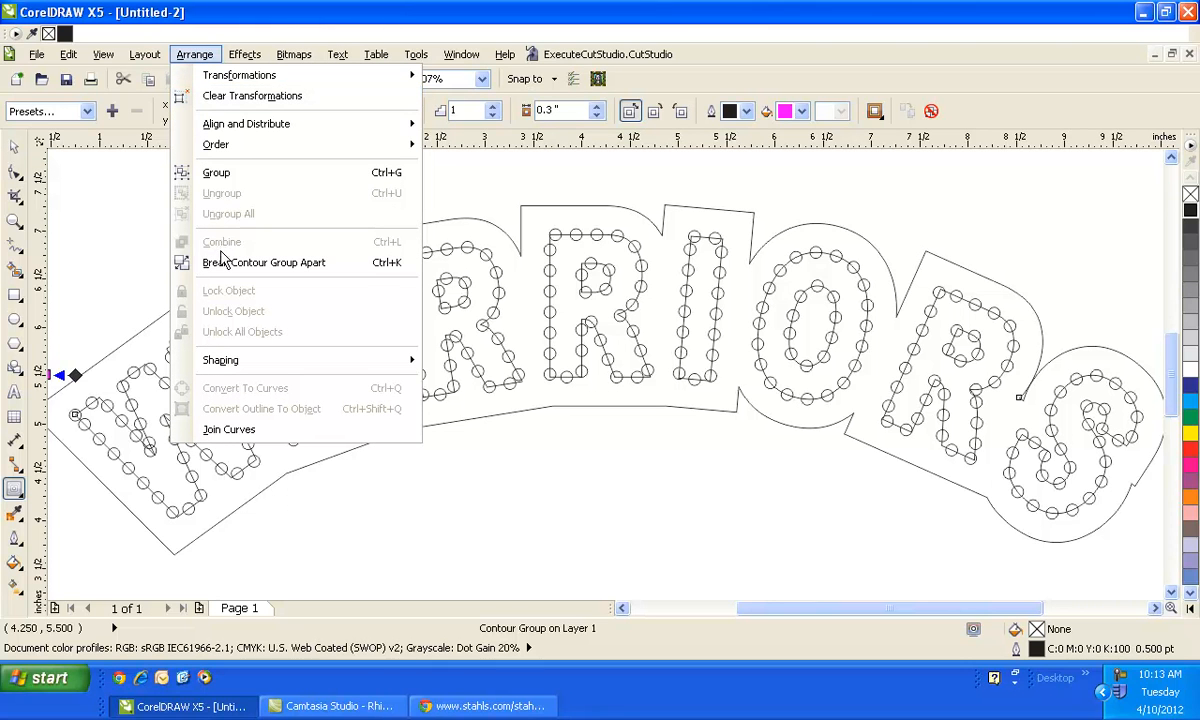
click(226, 267)
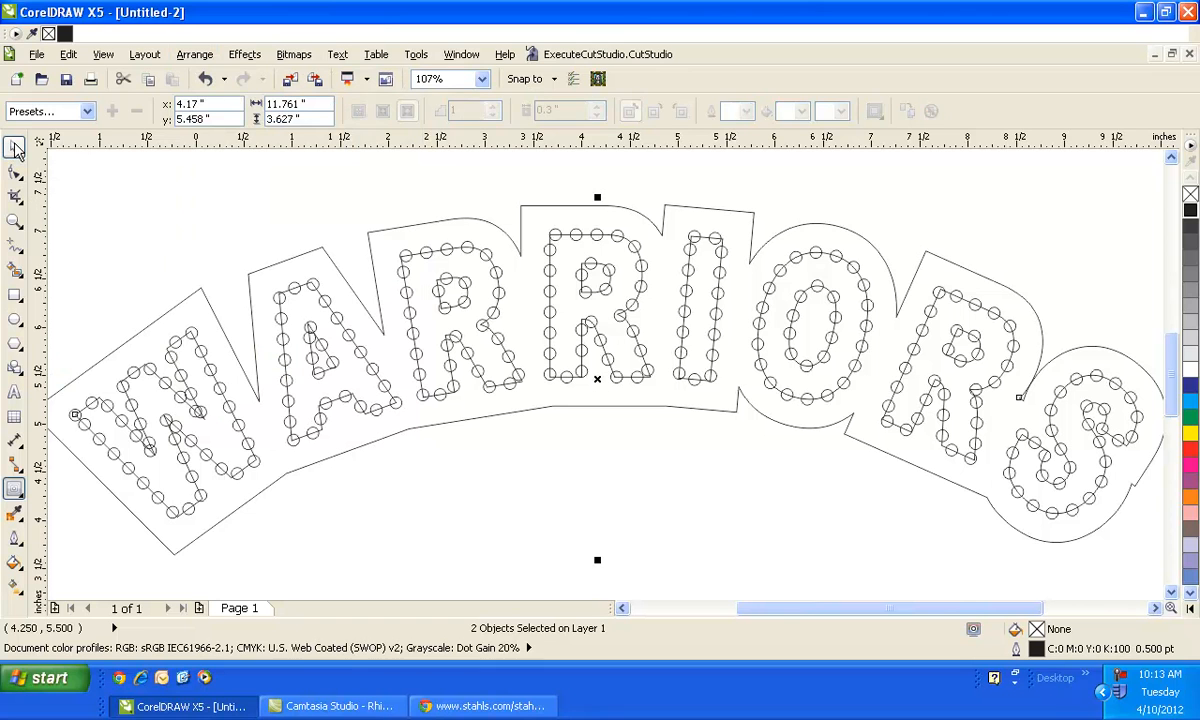
click(233, 257)
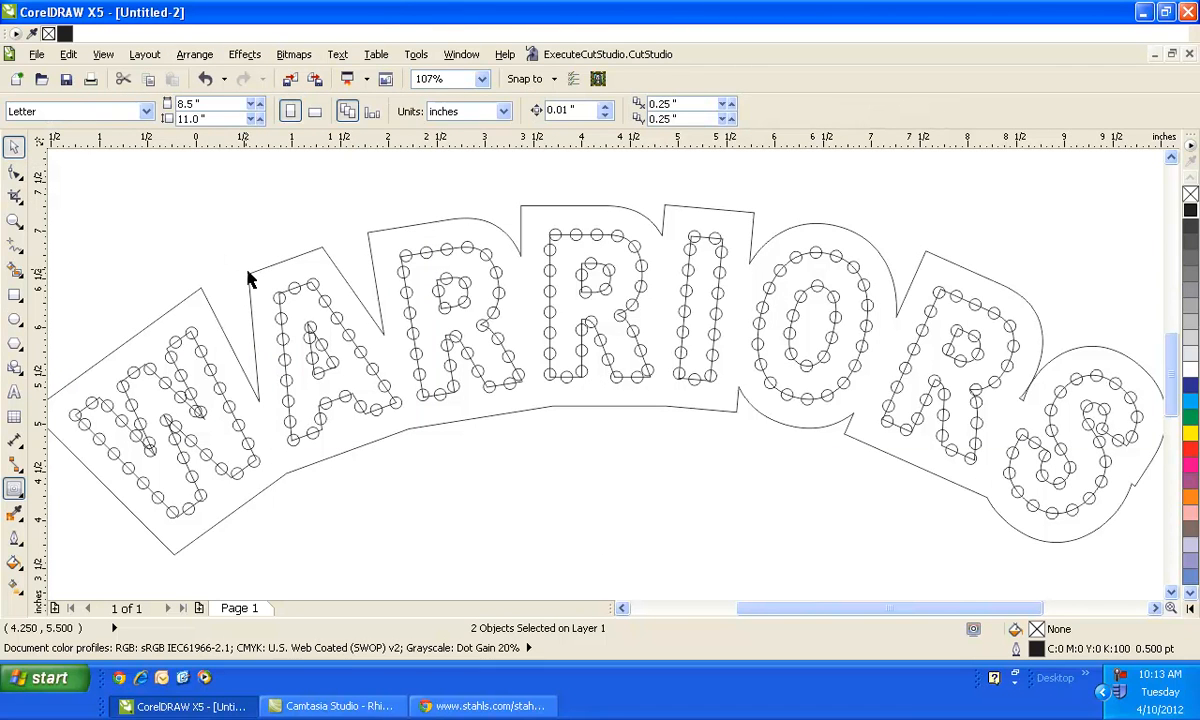
- Select the contour outline and give it a green outline color
click(249, 277)
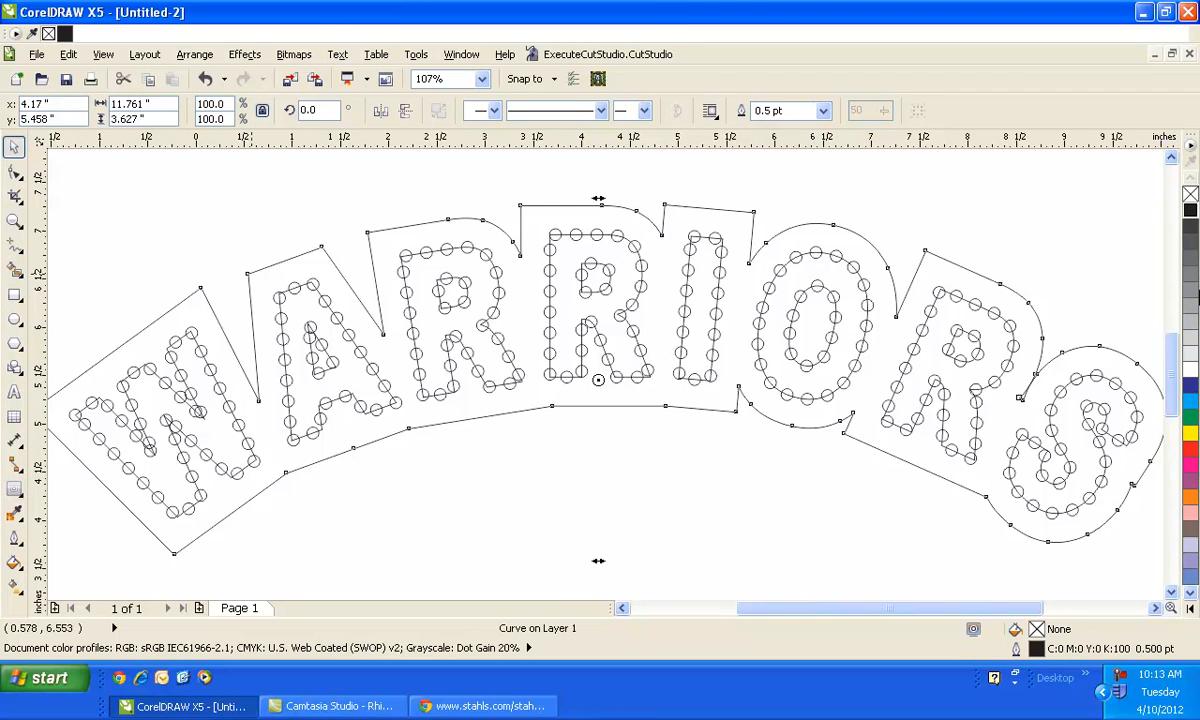
click(1193, 417)
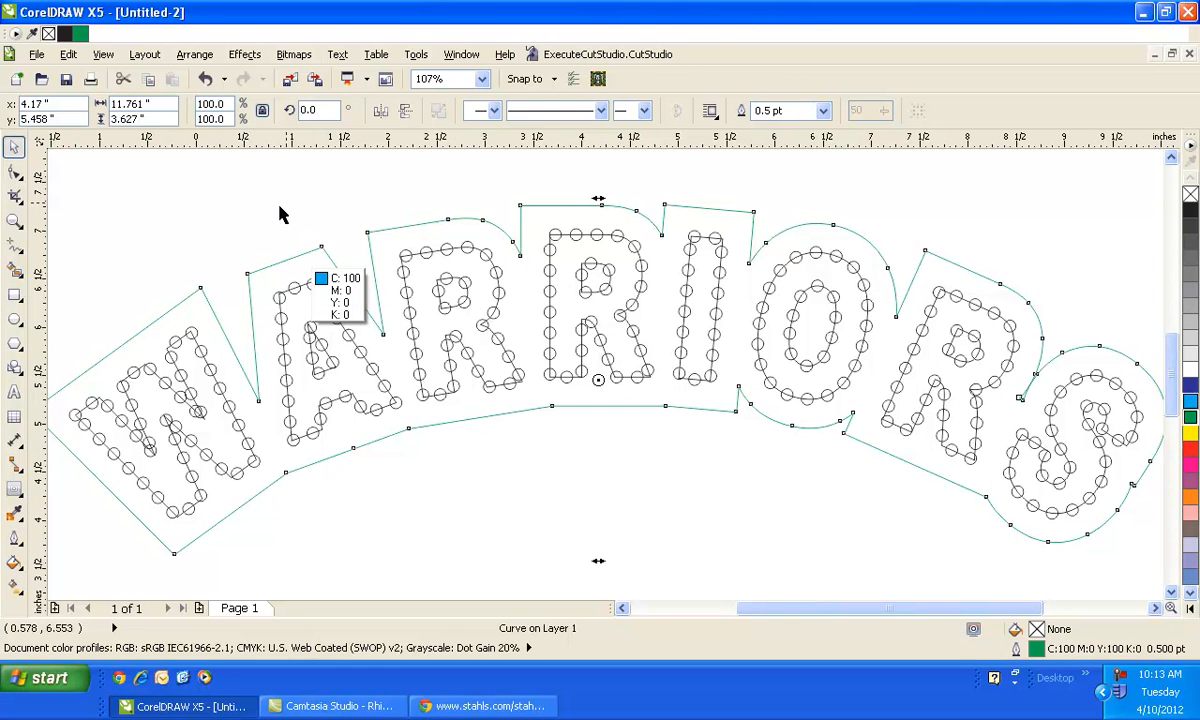
- Check the rhinestone hole size chart on the Stahls tech sheet in the browser
click(15, 318)
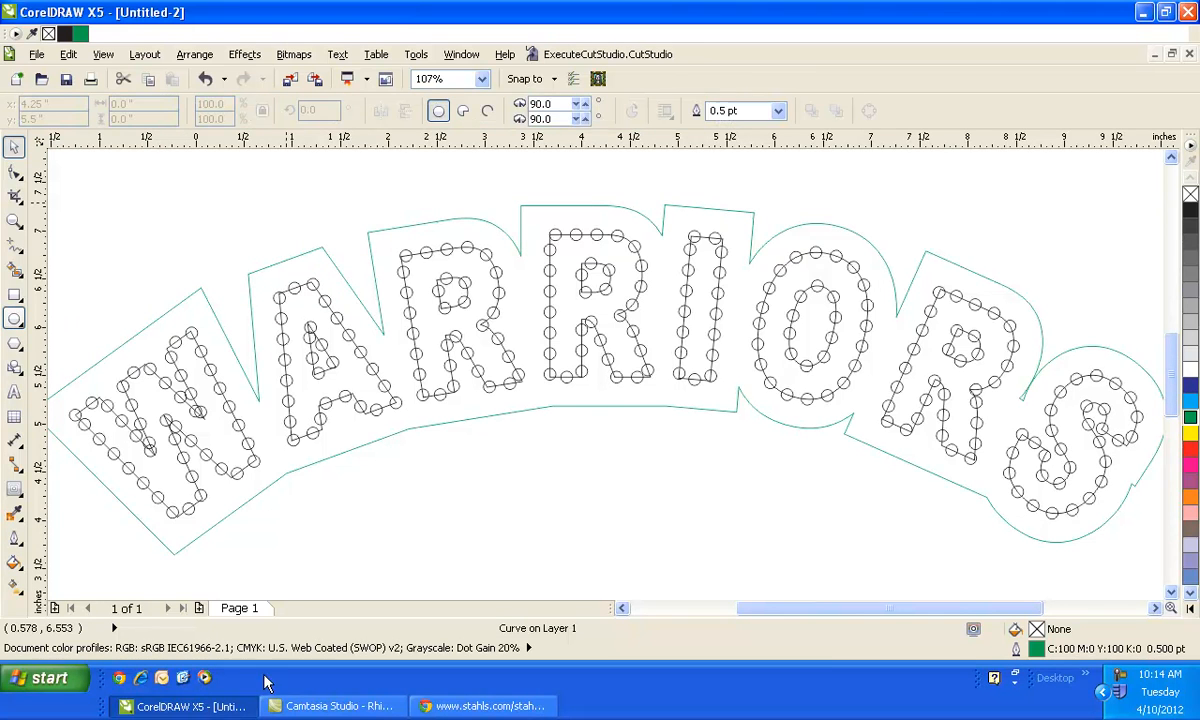
click(455, 708)
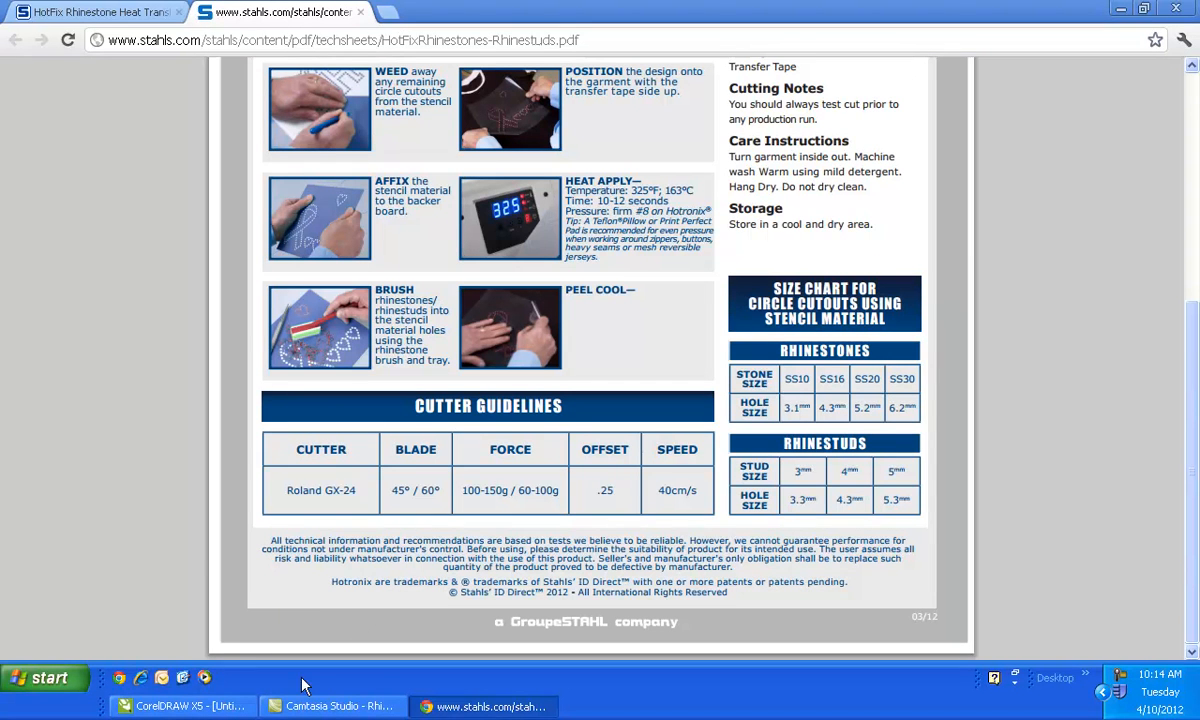
click(190, 706)
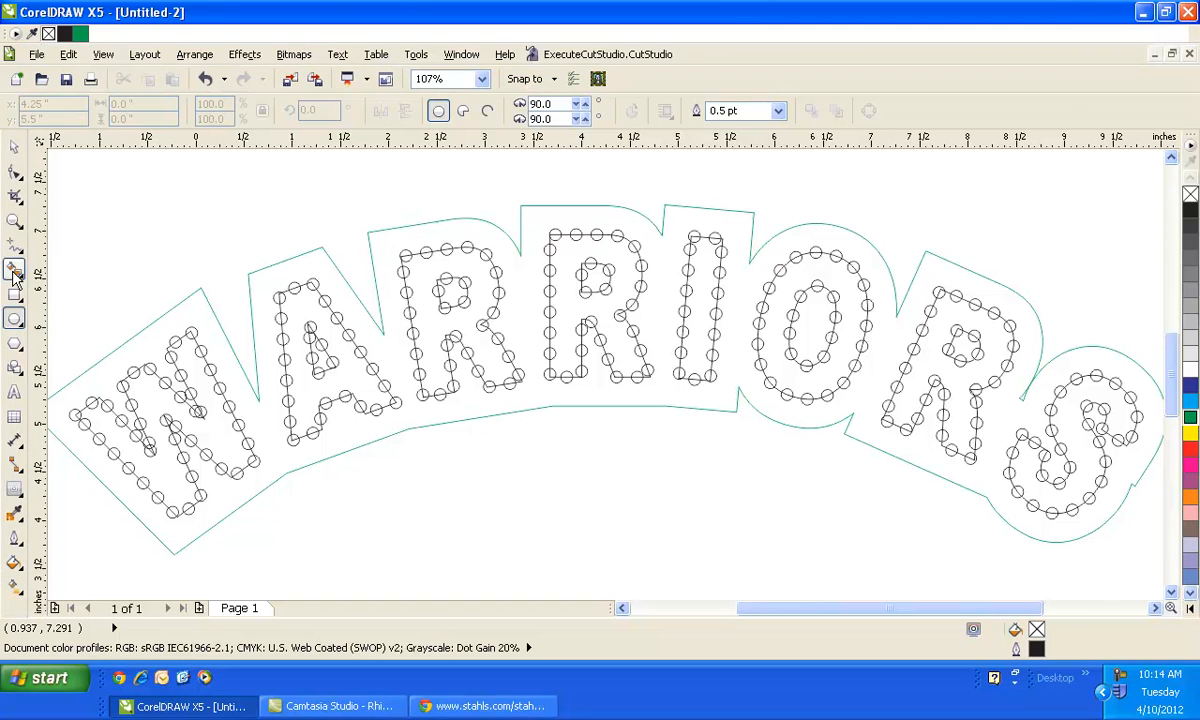
- Draw a circle beside the lettering and set its diameter to 4.3 mm
drag(112, 212, 170, 268)
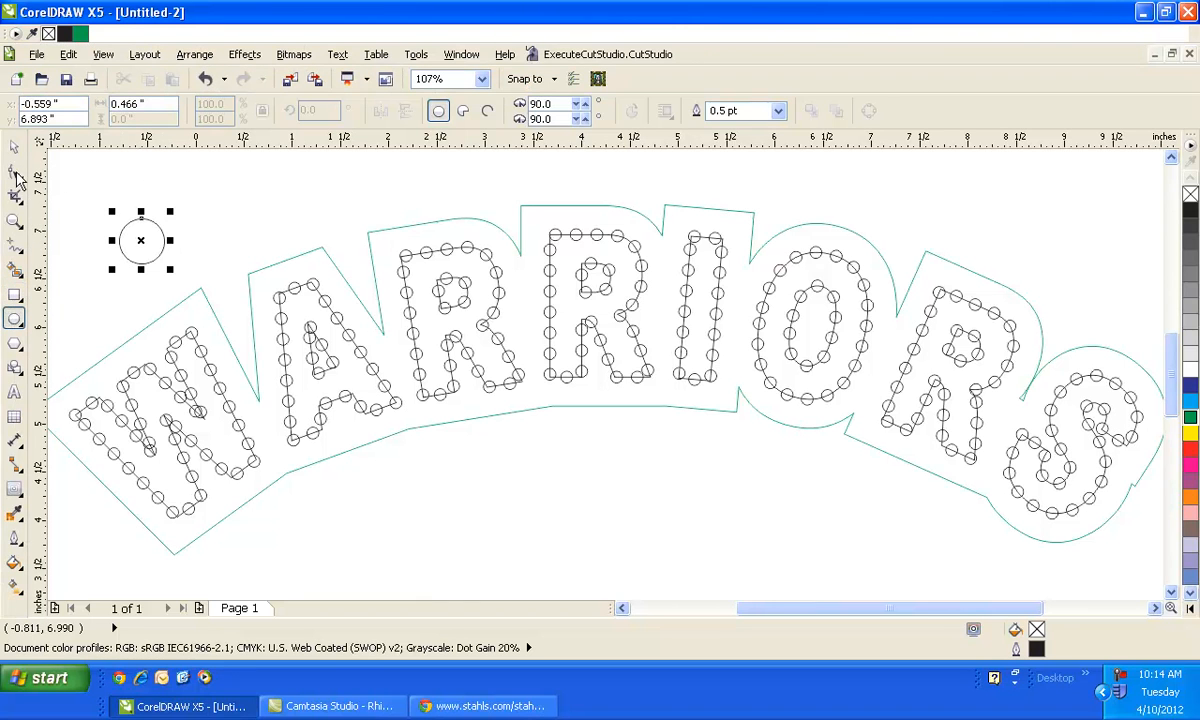
click(153, 104)
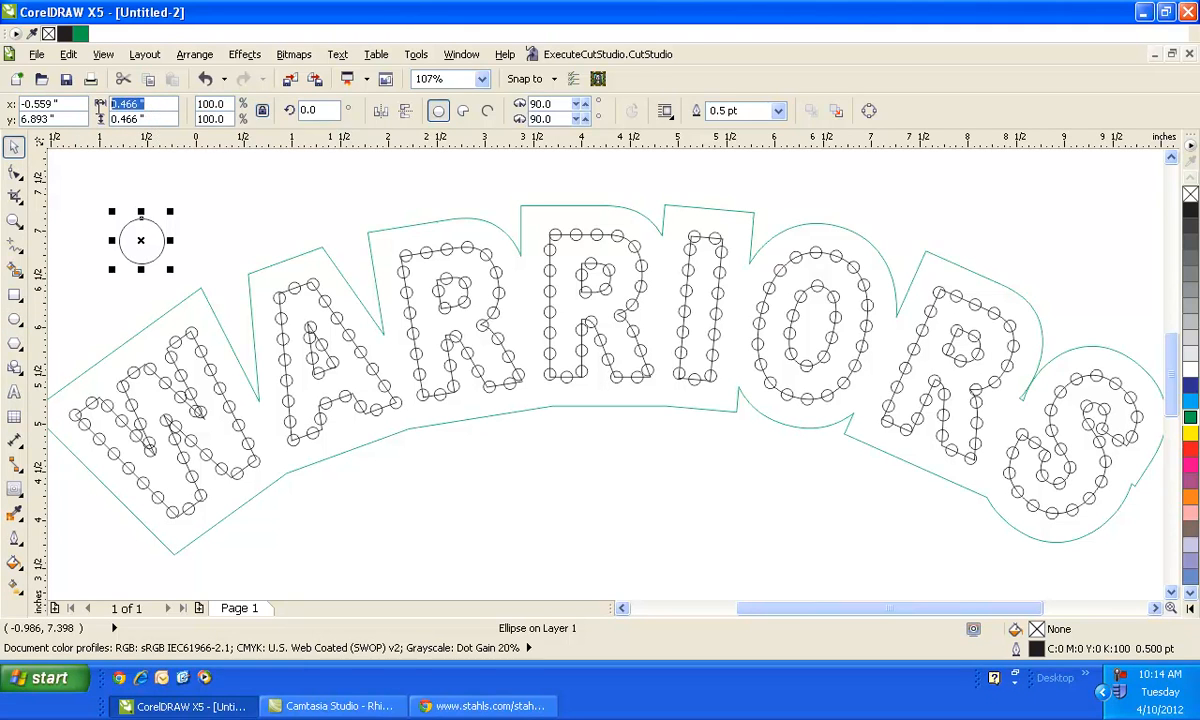
text(4.3)
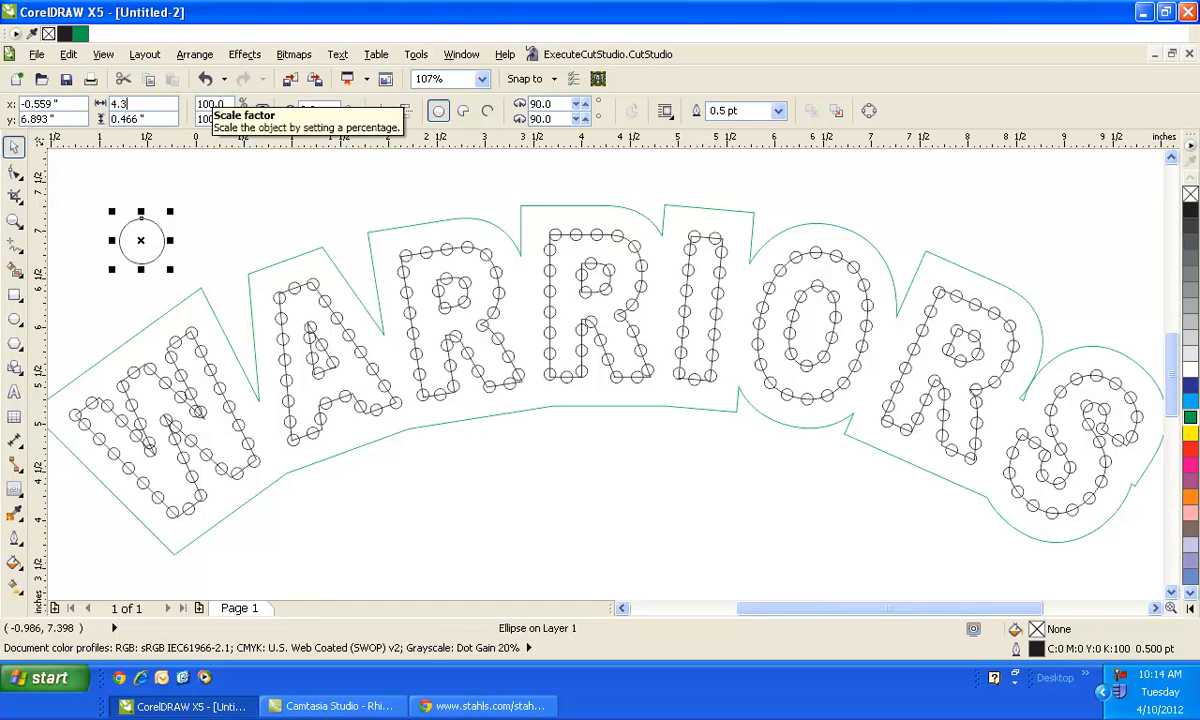
text(mm)
key(Return)
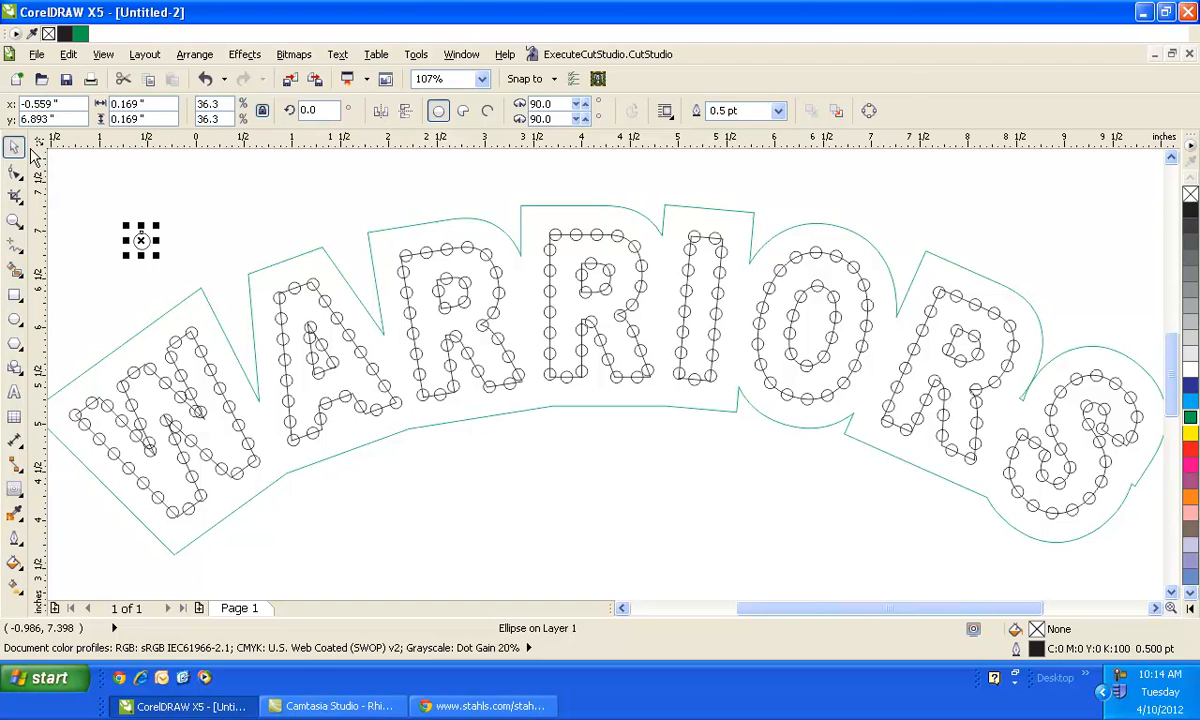
- Duplicate the 4.3 mm circle slightly up and to the right, and blend the two circles together
drag(141, 238, 170, 219)
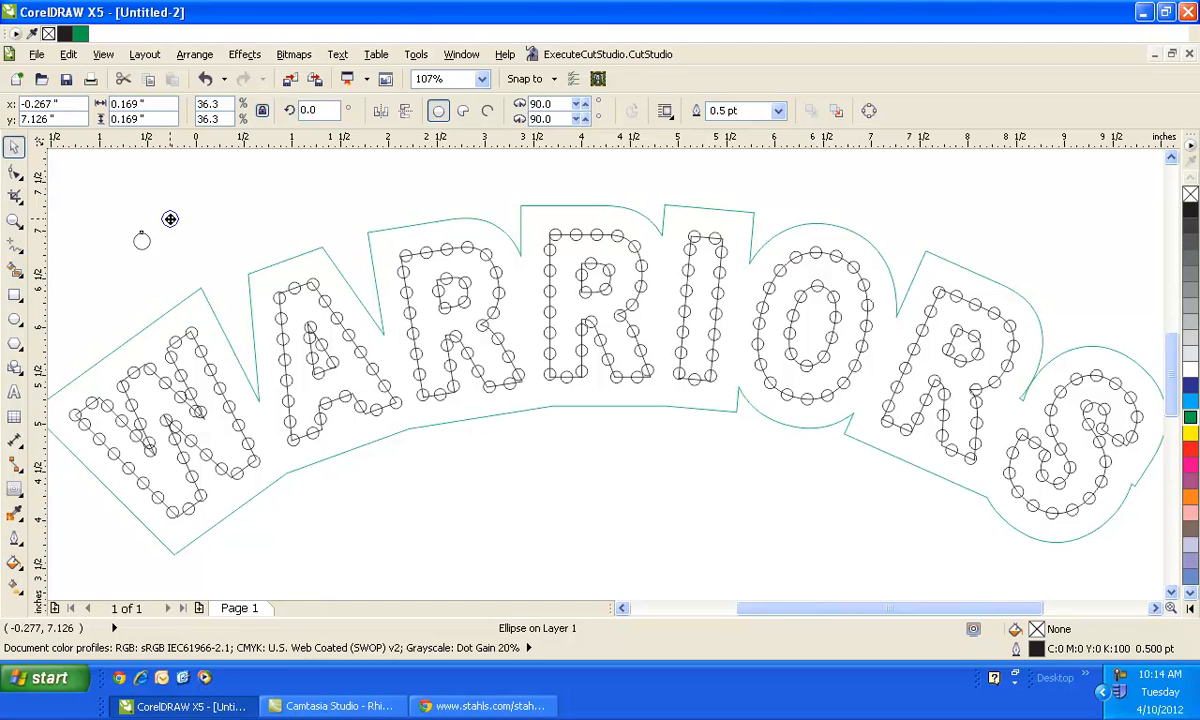
drag(170, 219, 169, 218)
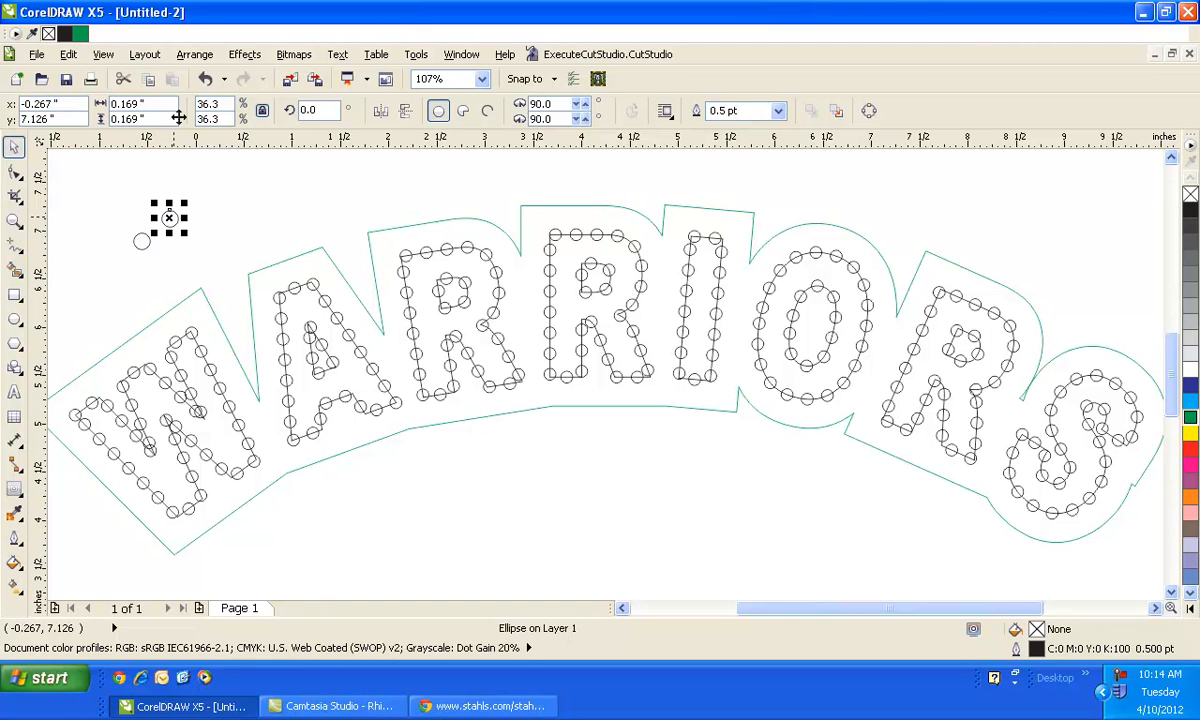
click(21, 487)
click(21, 488)
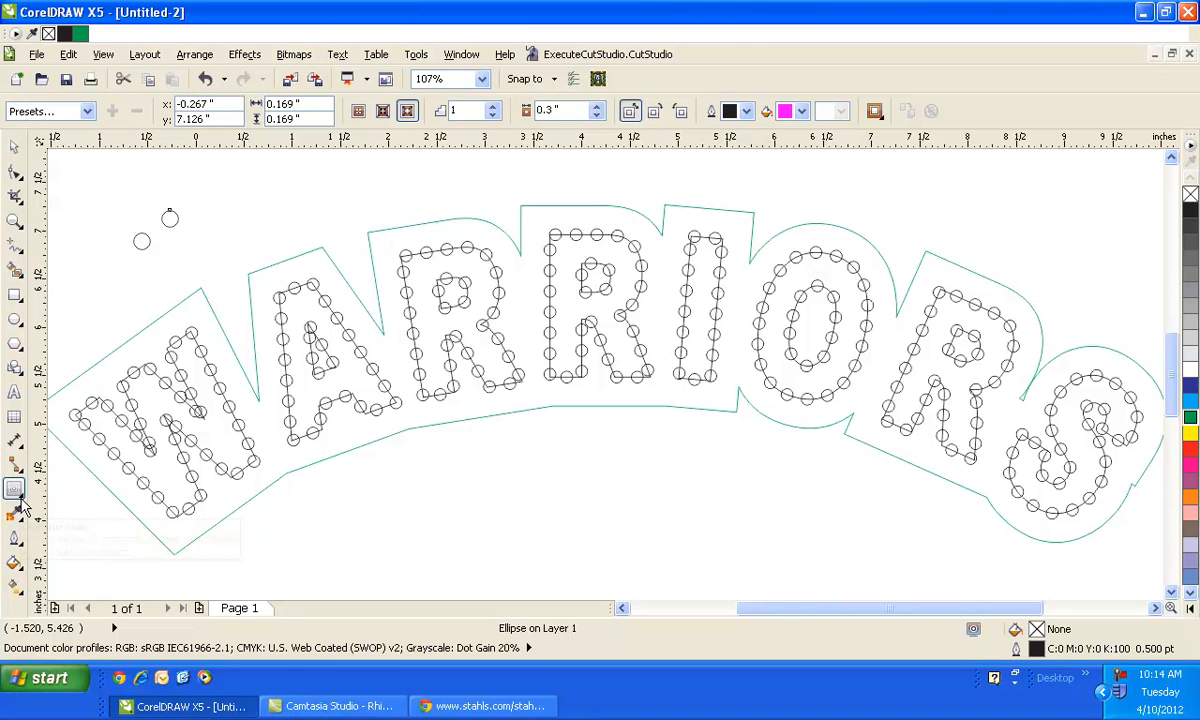
click(18, 490)
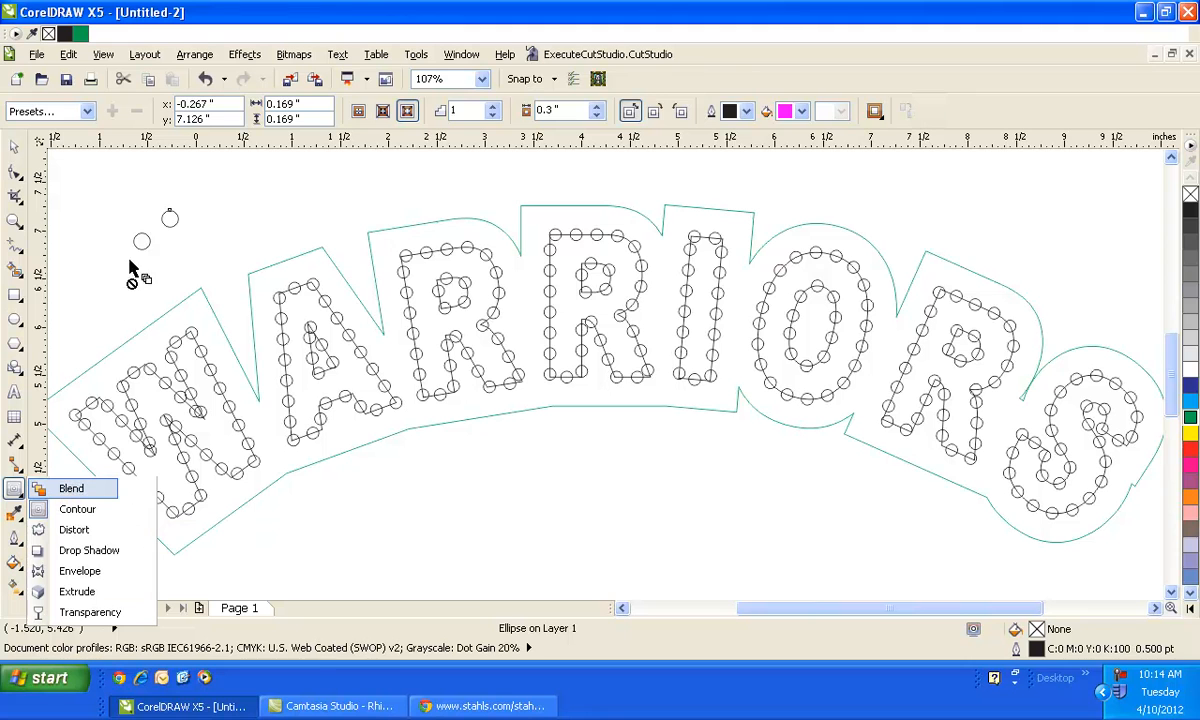
drag(140, 241, 171, 216)
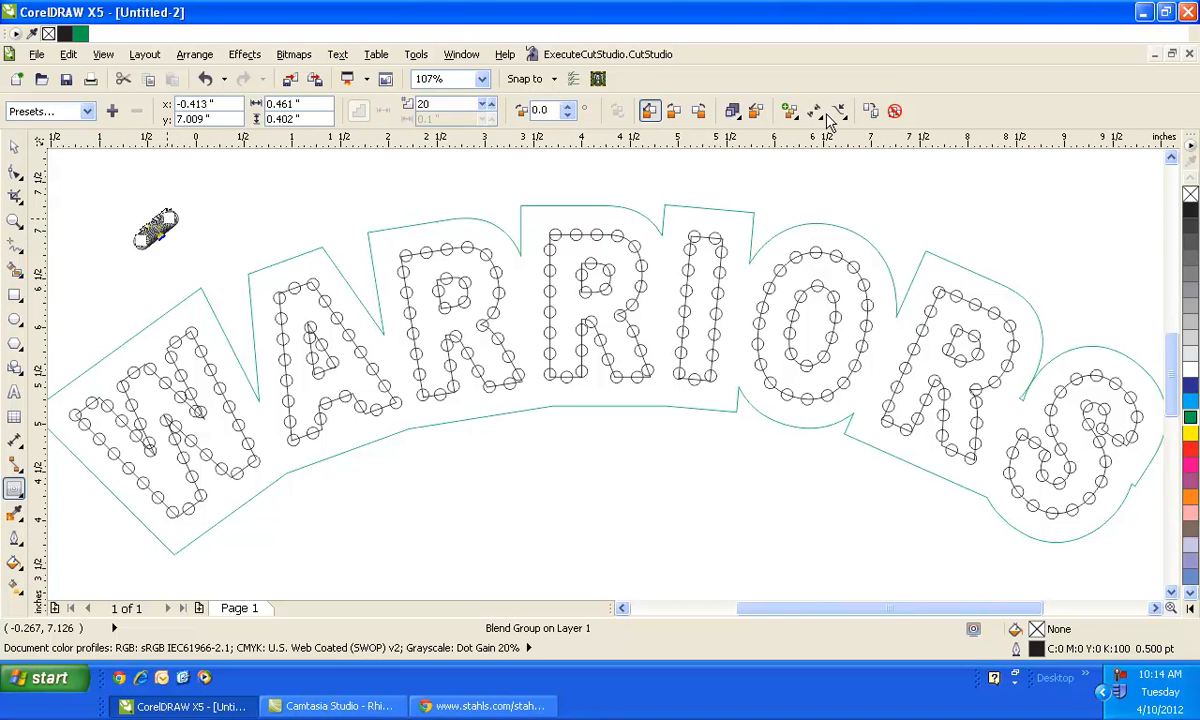
- Attach the blend to the green contour outline as a new path and enable Blend along full path
click(840, 113)
click(858, 130)
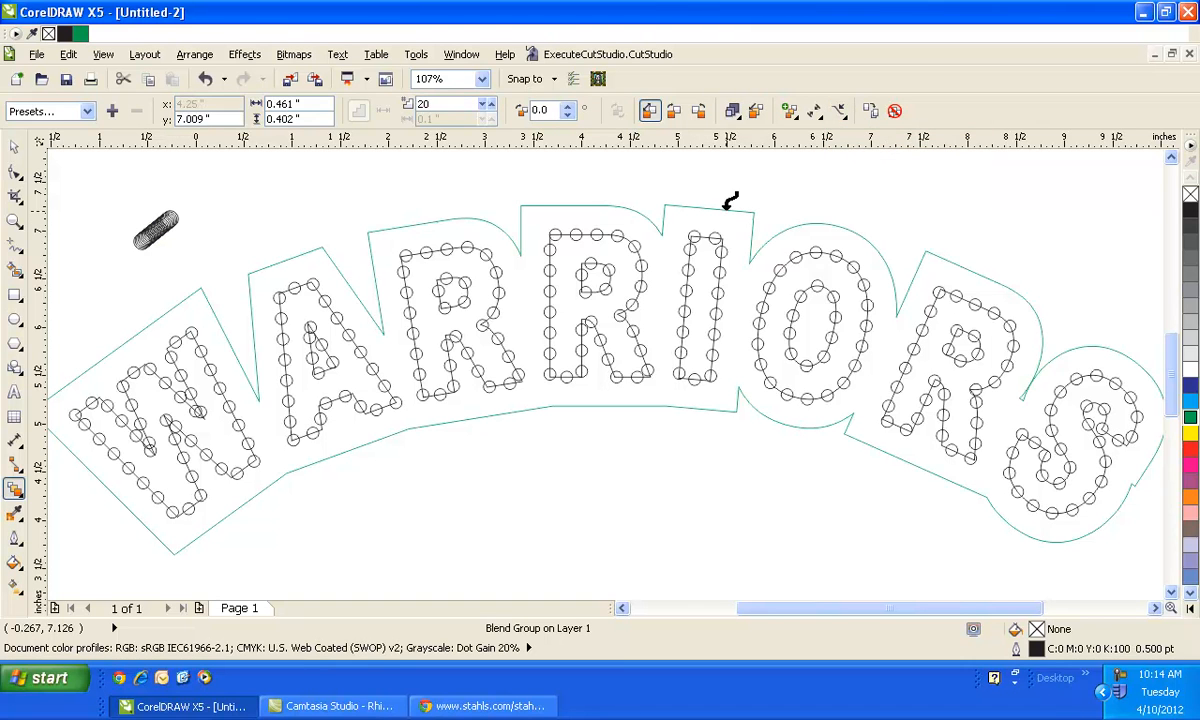
click(730, 202)
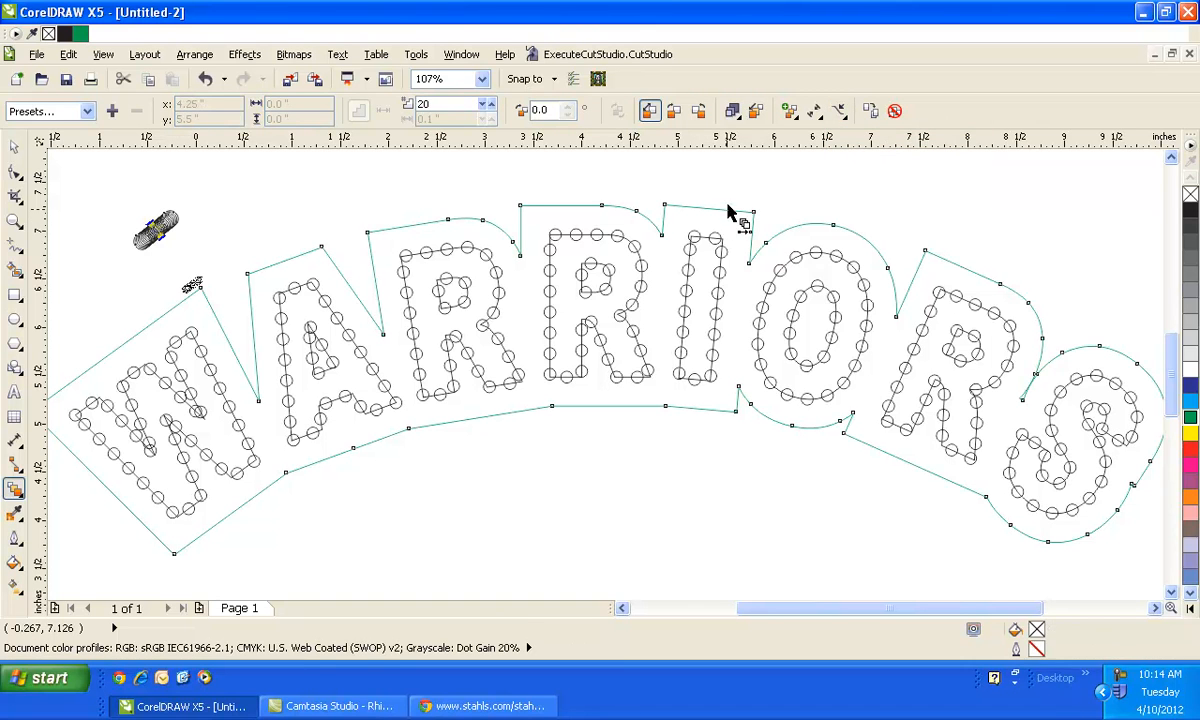
click(790, 113)
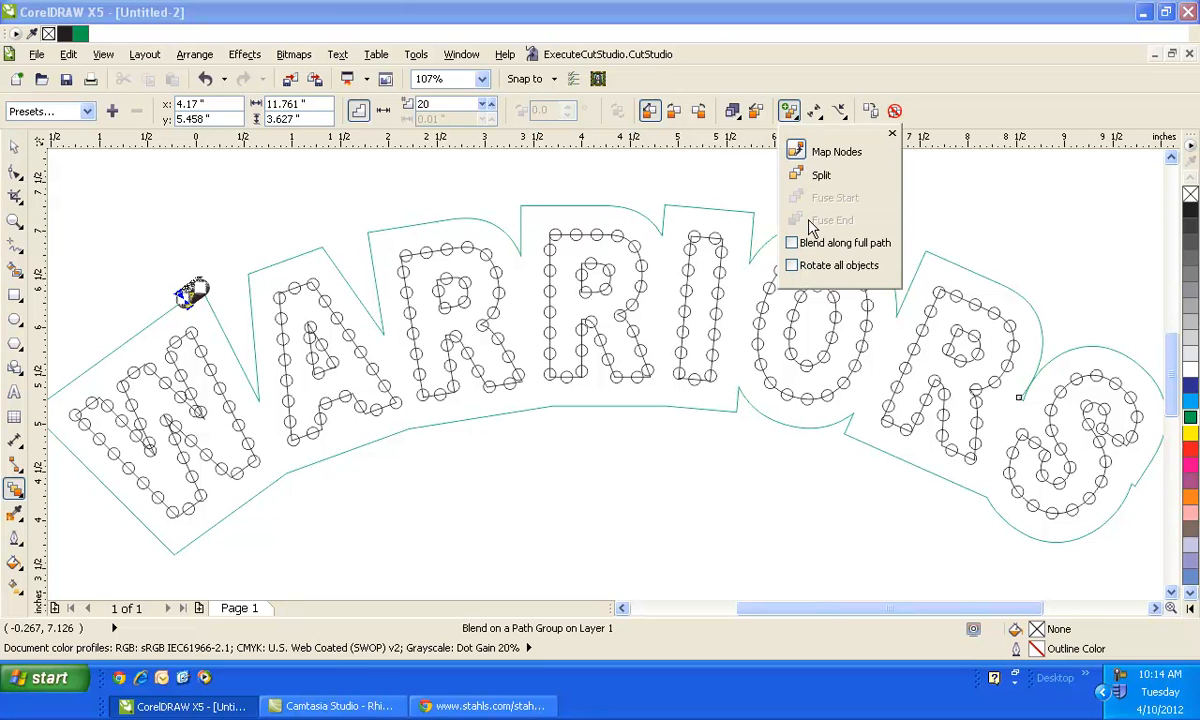
click(792, 243)
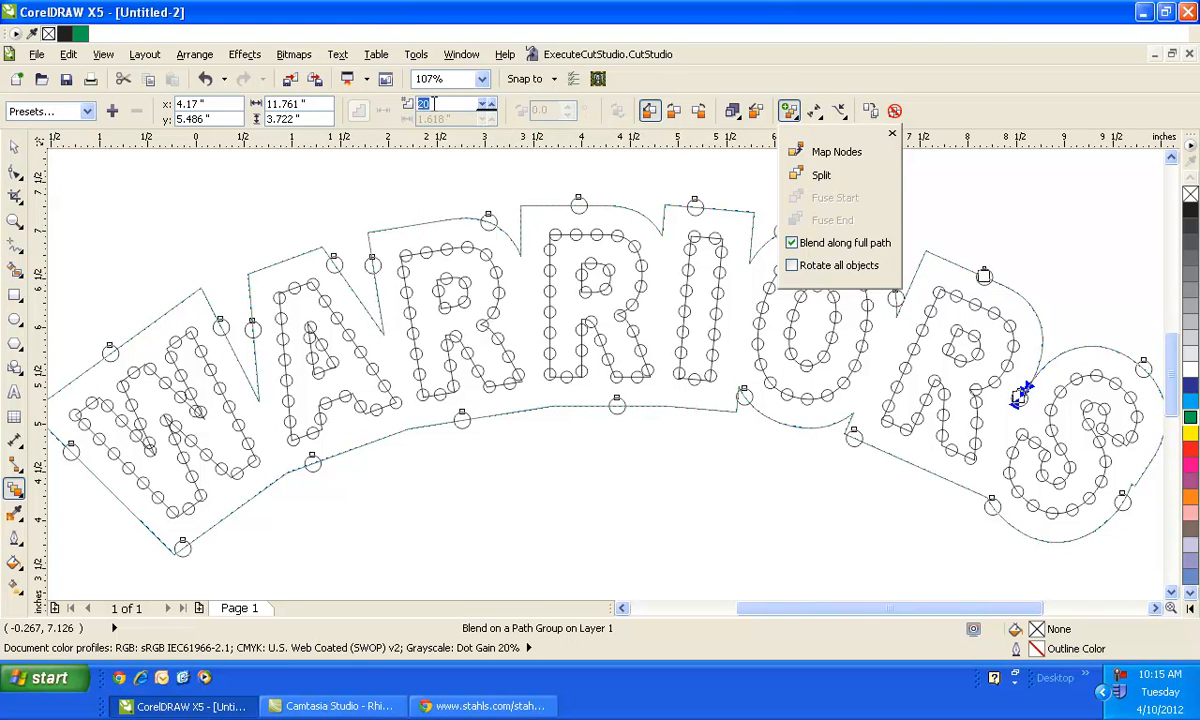
- Try blend step counts of 250 and then 175 along the outline
double_click(432, 104)
text(250)
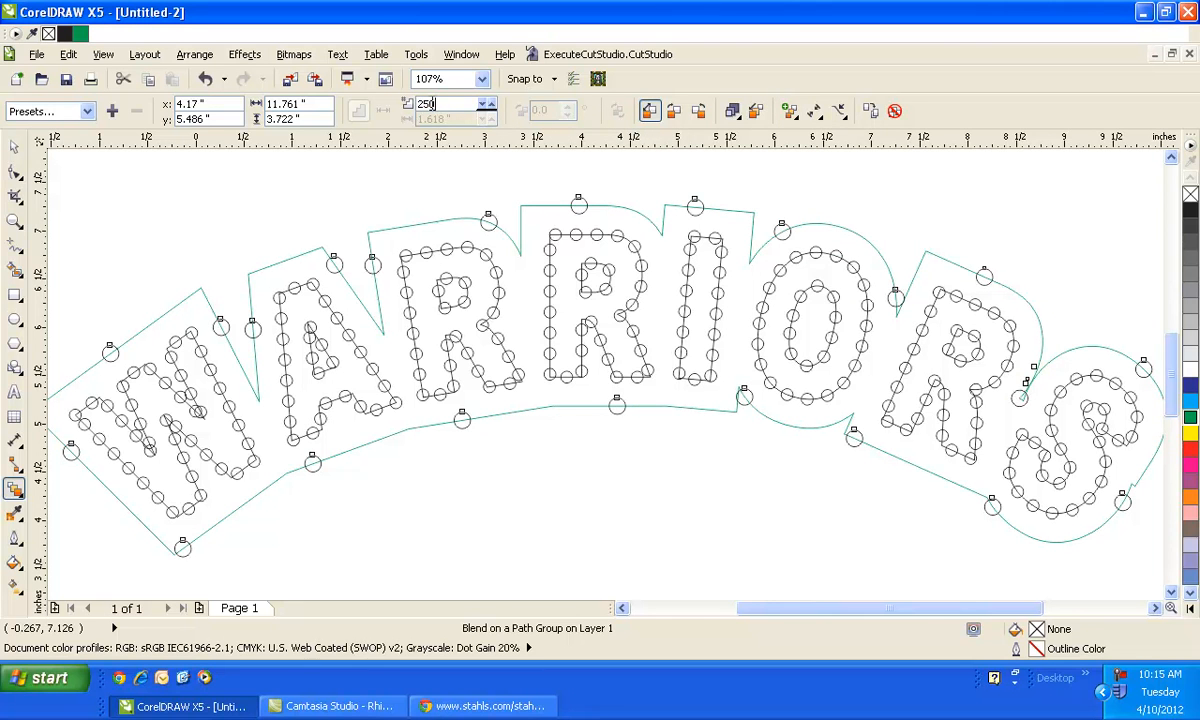
key(Return)
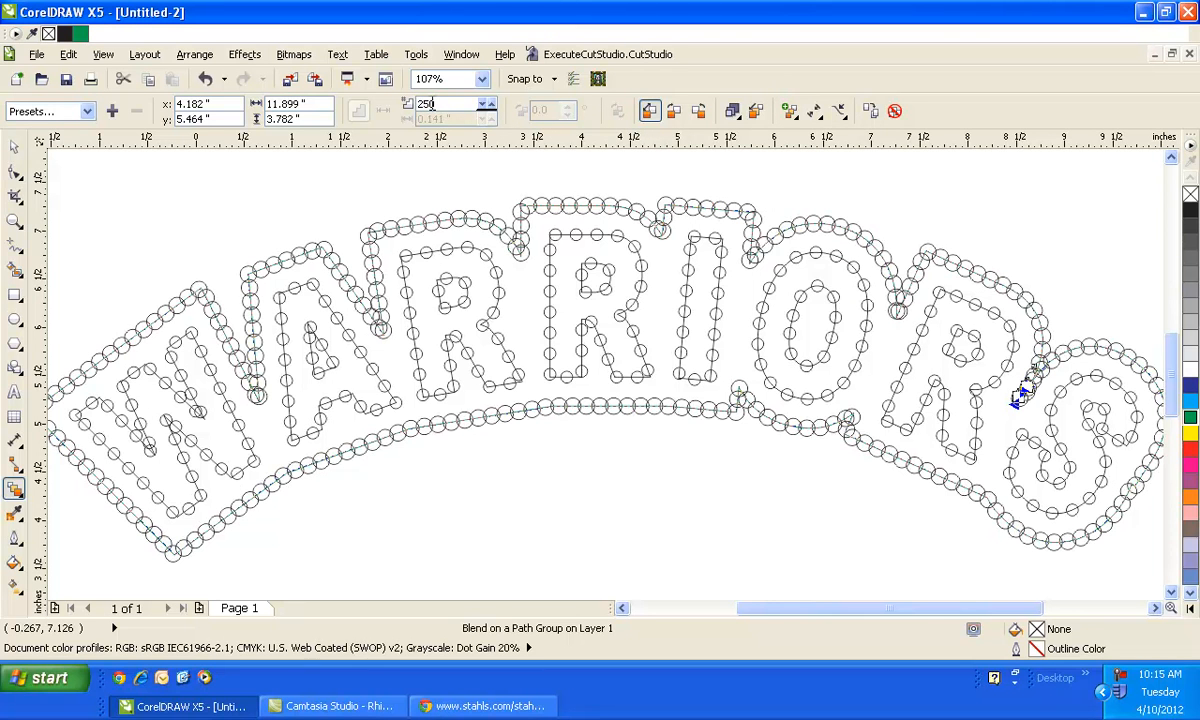
double_click(432, 104)
text(175)
key(Return)
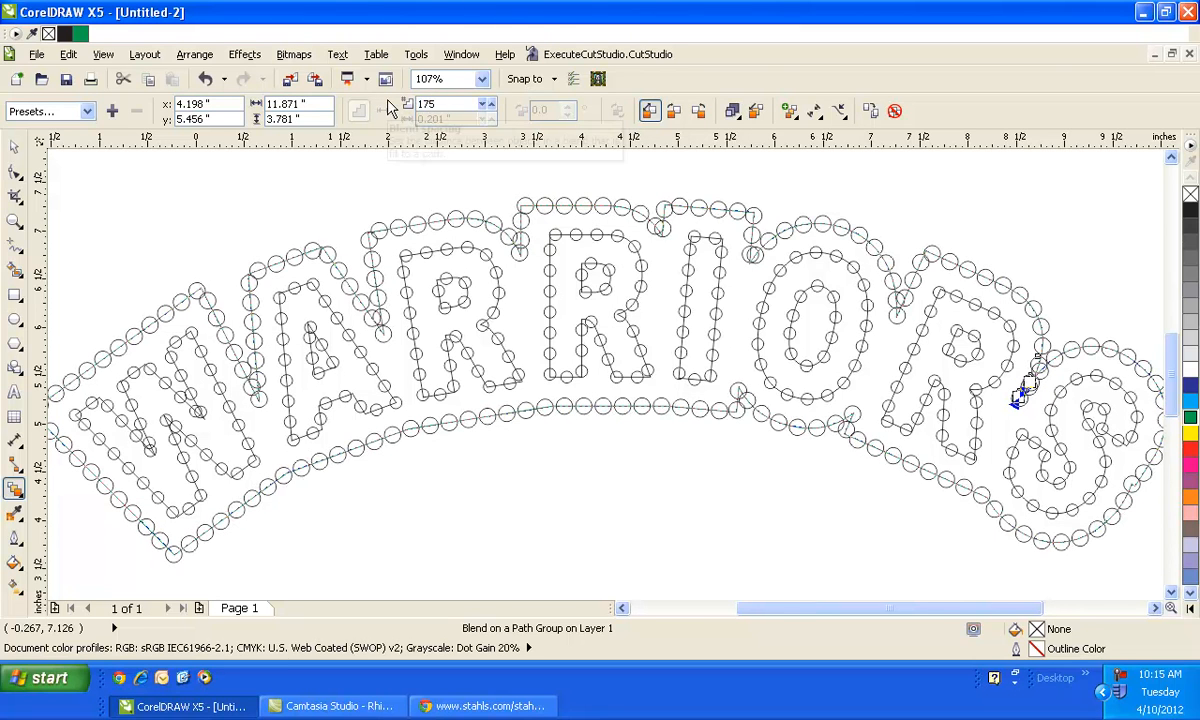
- Set the blend steps to 150
drag(437, 104, 411, 103)
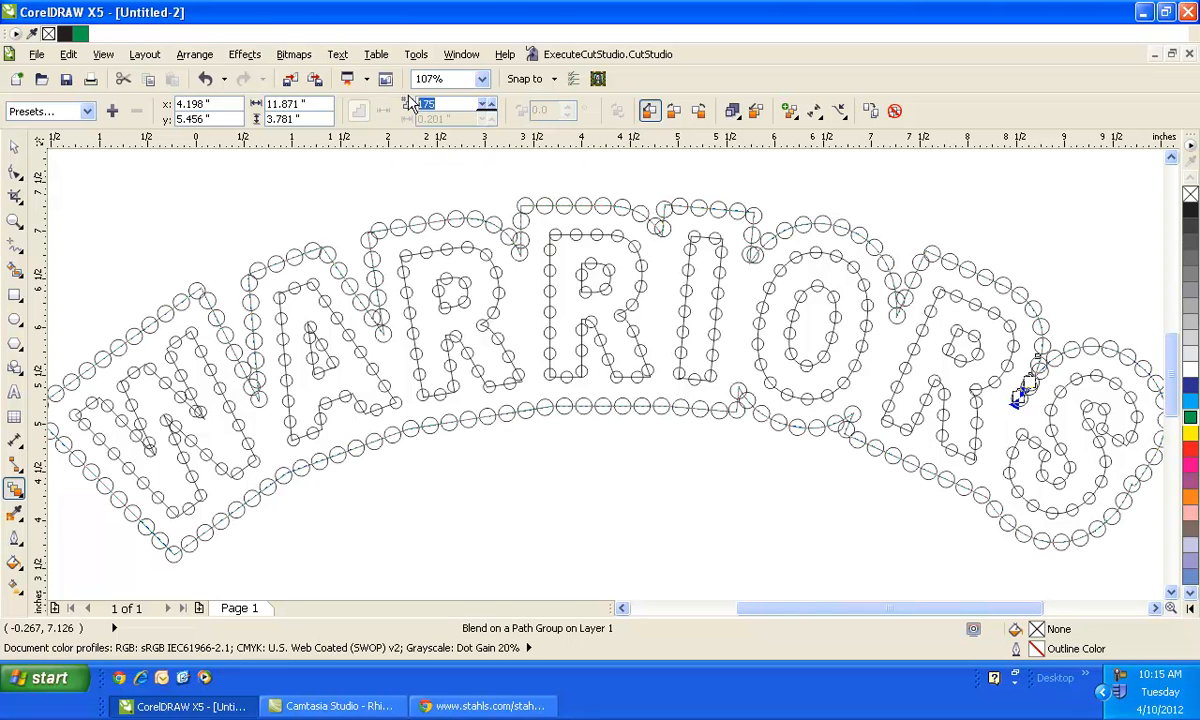
text(150)
key(Return)
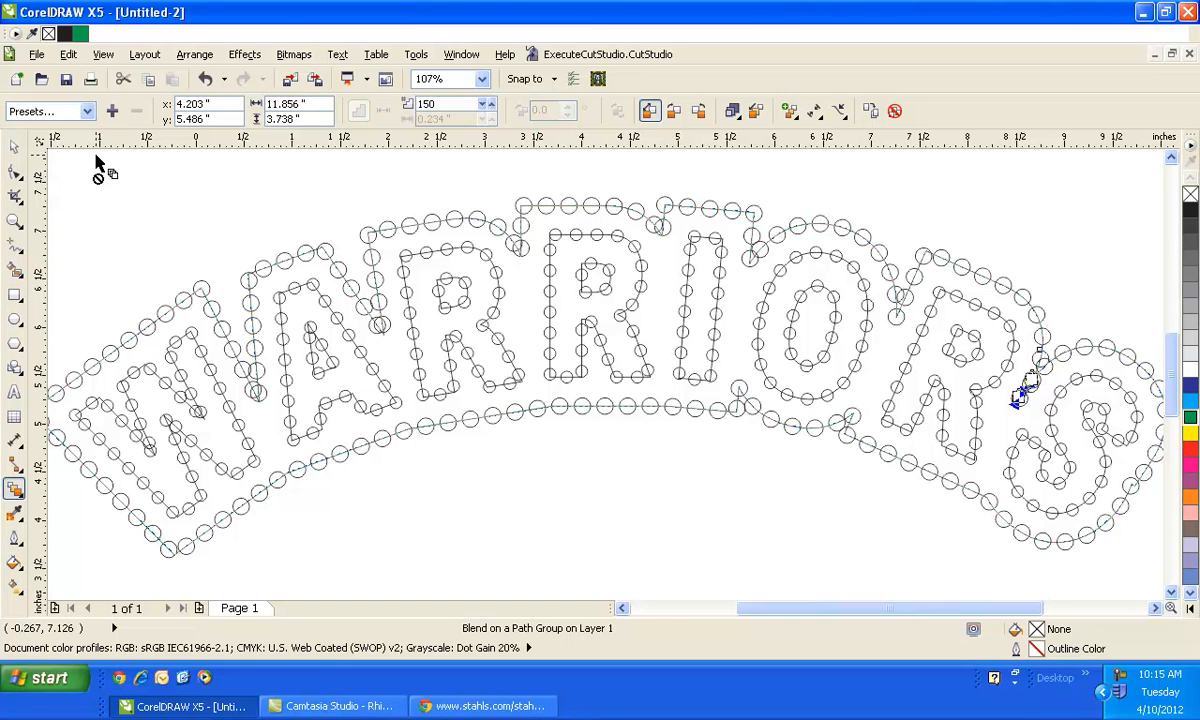
- Move the blended circle border down below the WARRIORS lettering
click(16, 148)
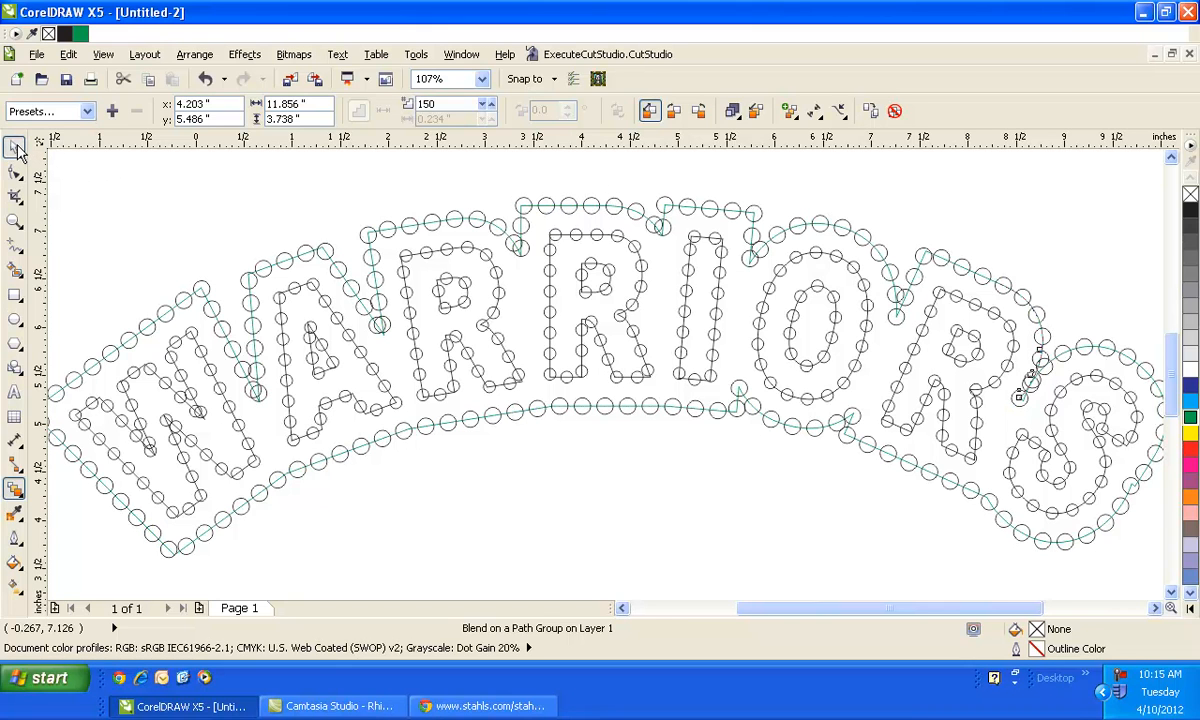
click(157, 202)
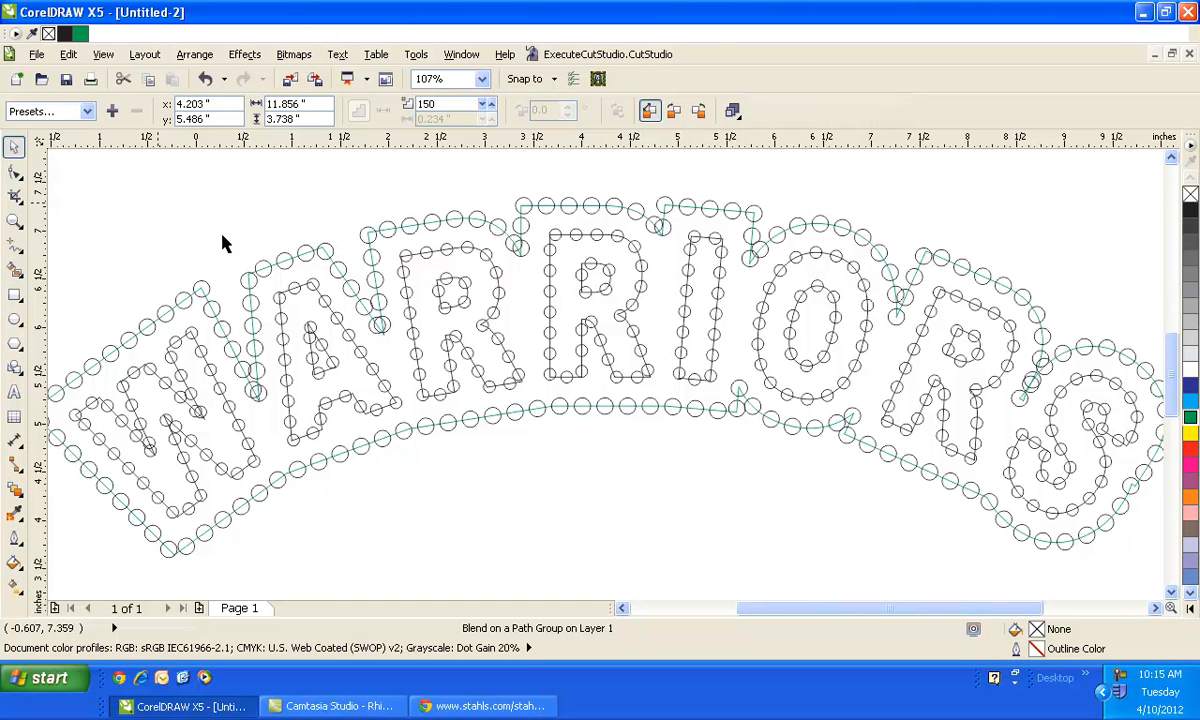
scroll(680, 289, down, 2)
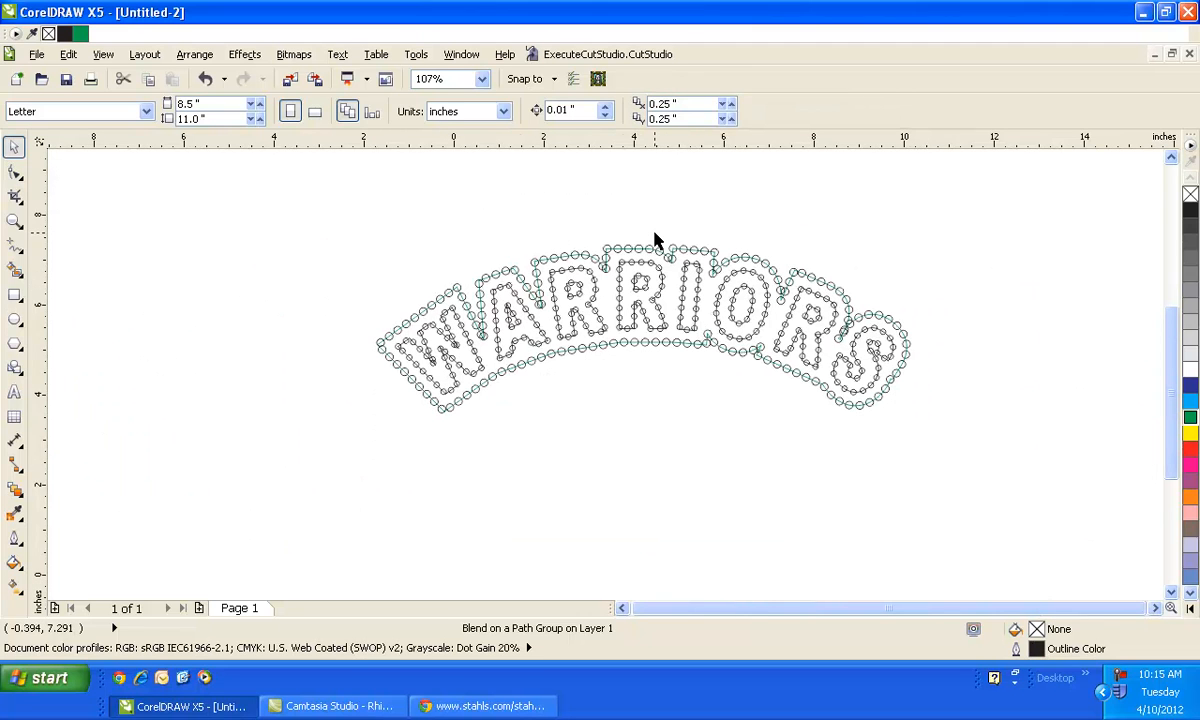
click(643, 248)
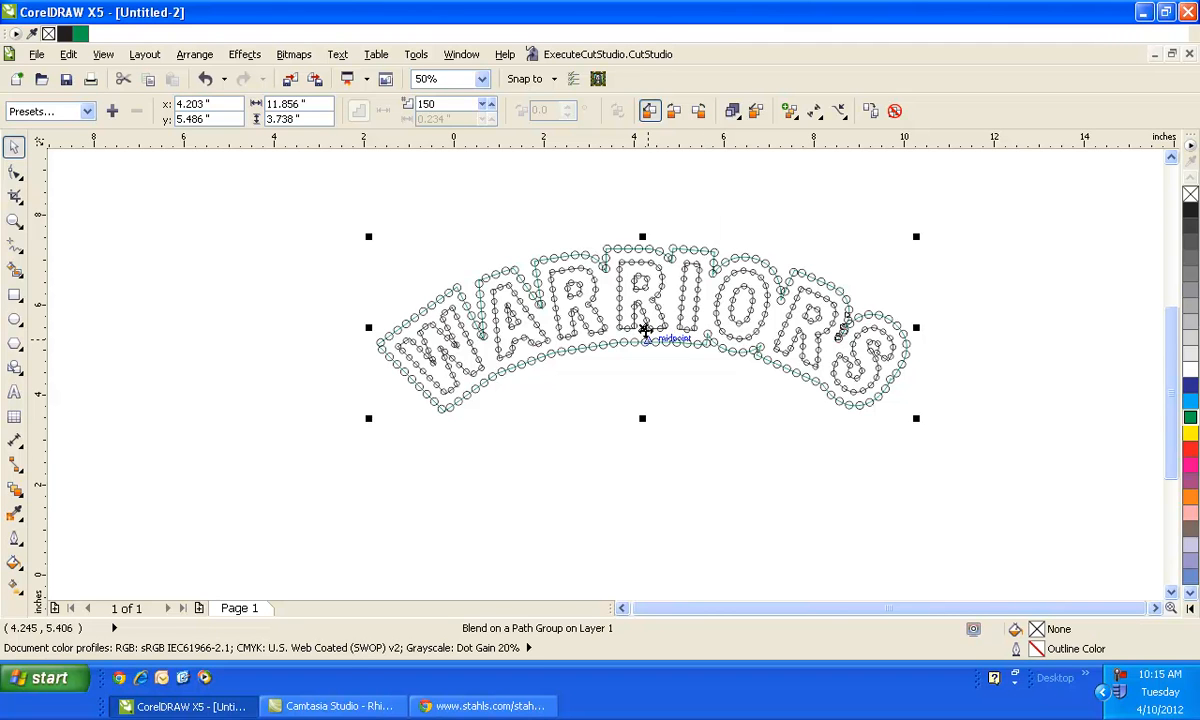
drag(645, 332, 621, 445)
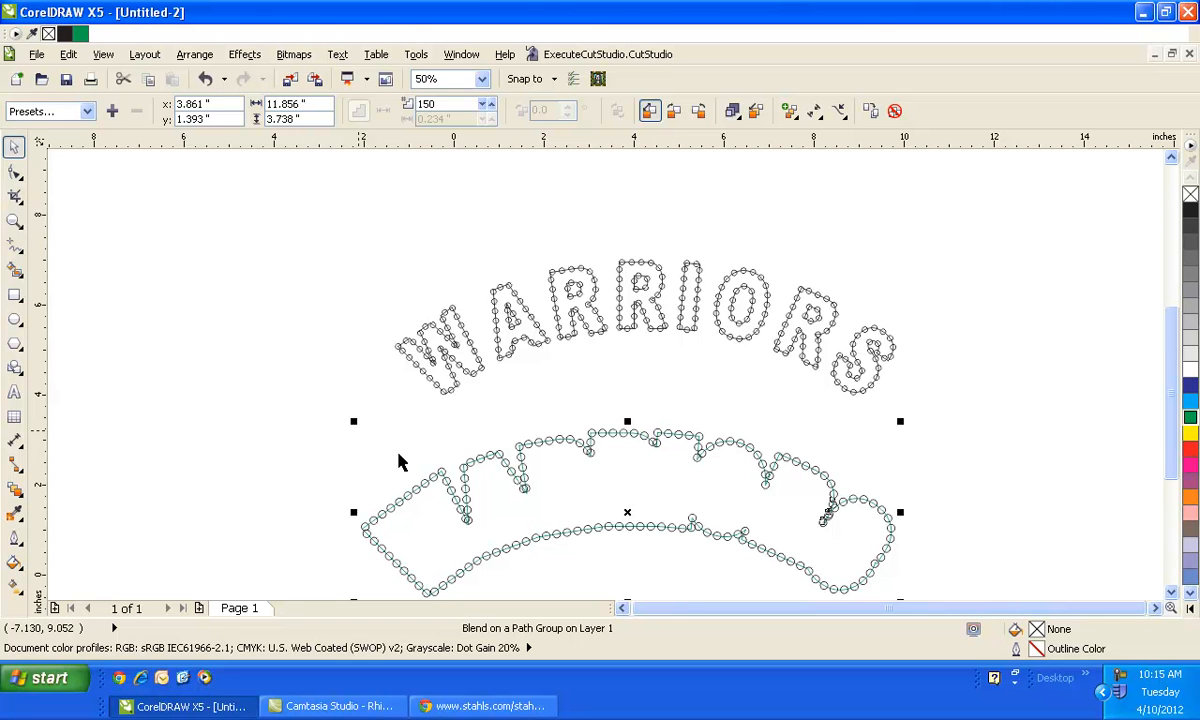
- Break the moved blend apart and delete its green guide path
click(15, 220)
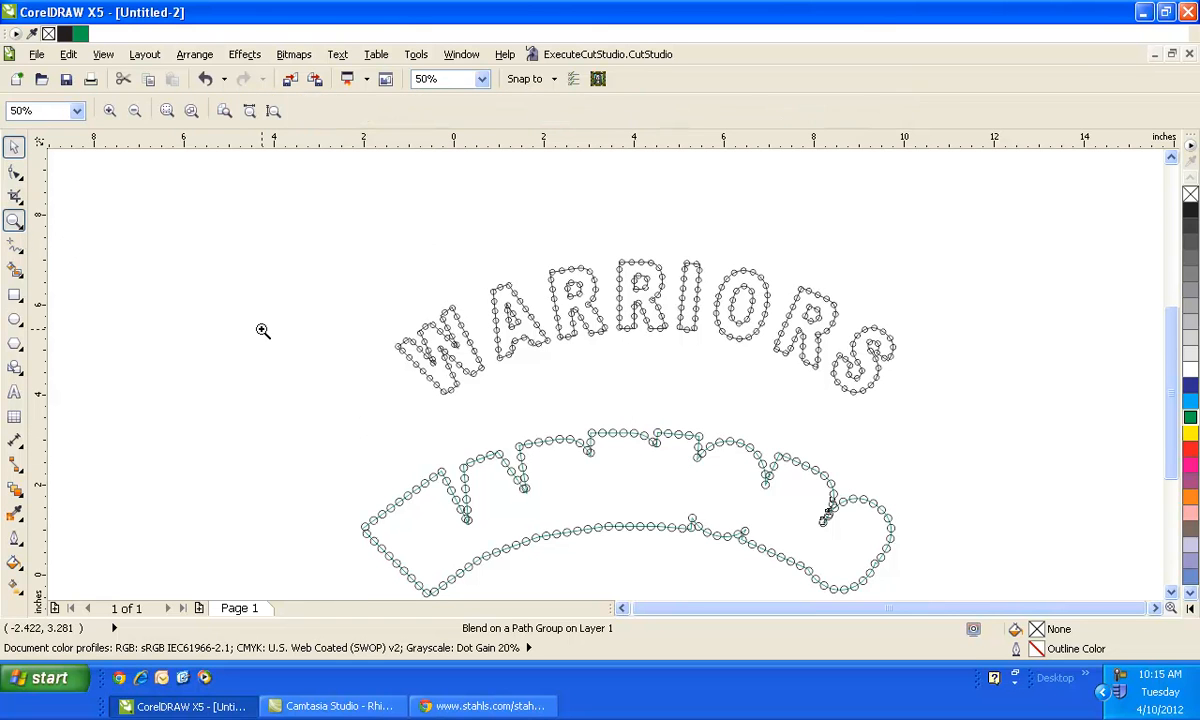
drag(281, 363, 1013, 634)
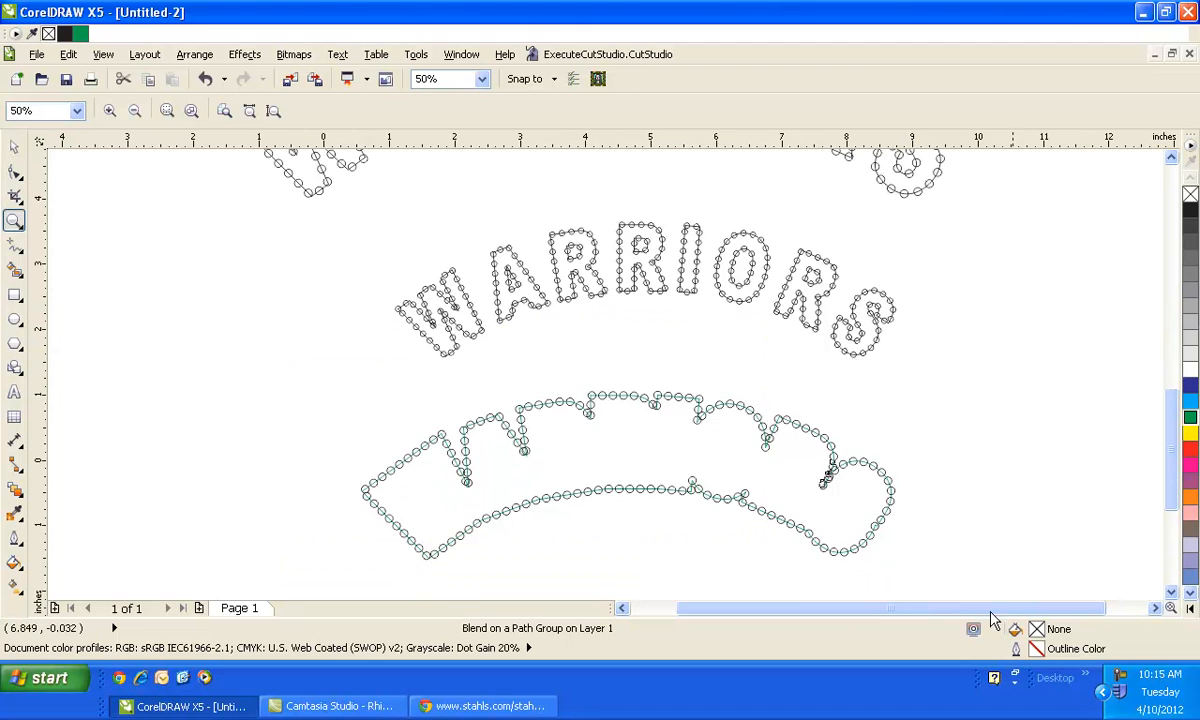
click(15, 146)
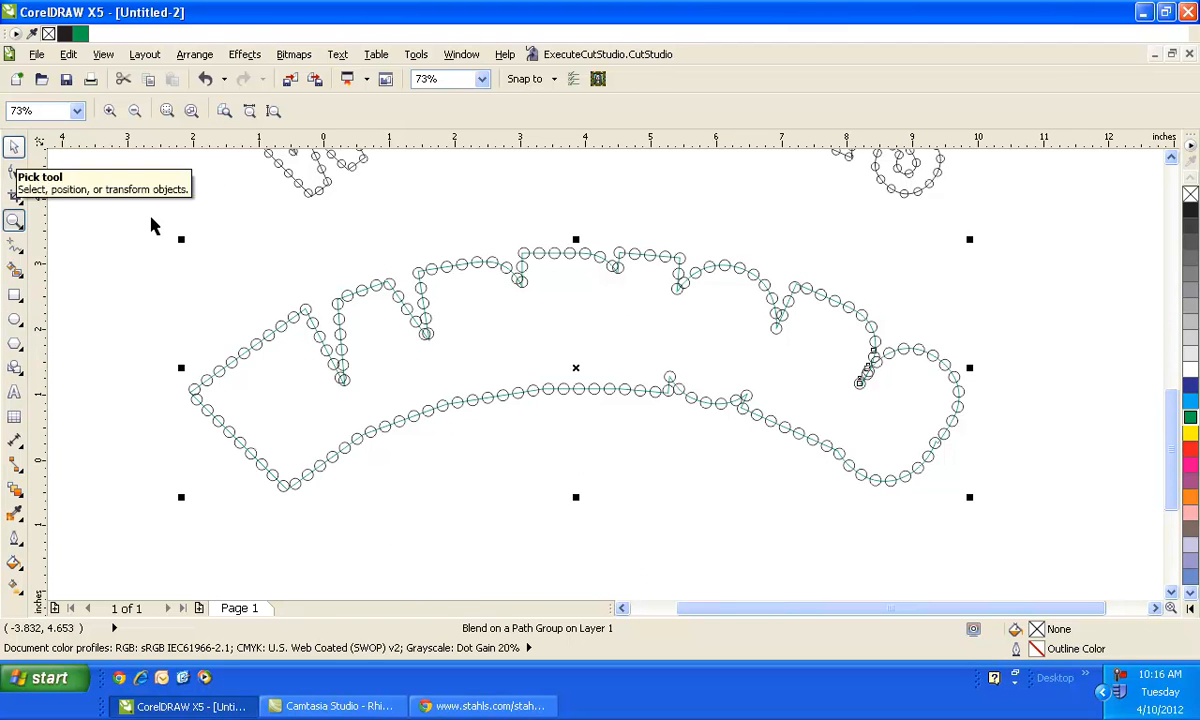
click(141, 238)
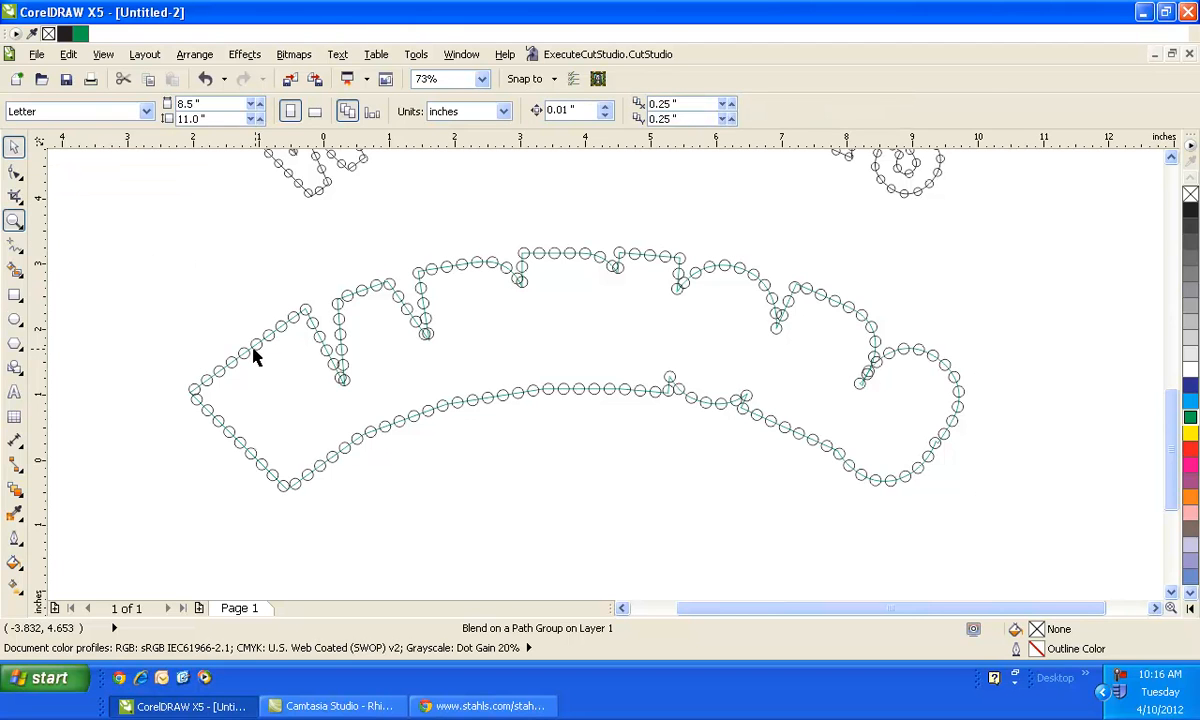
click(254, 354)
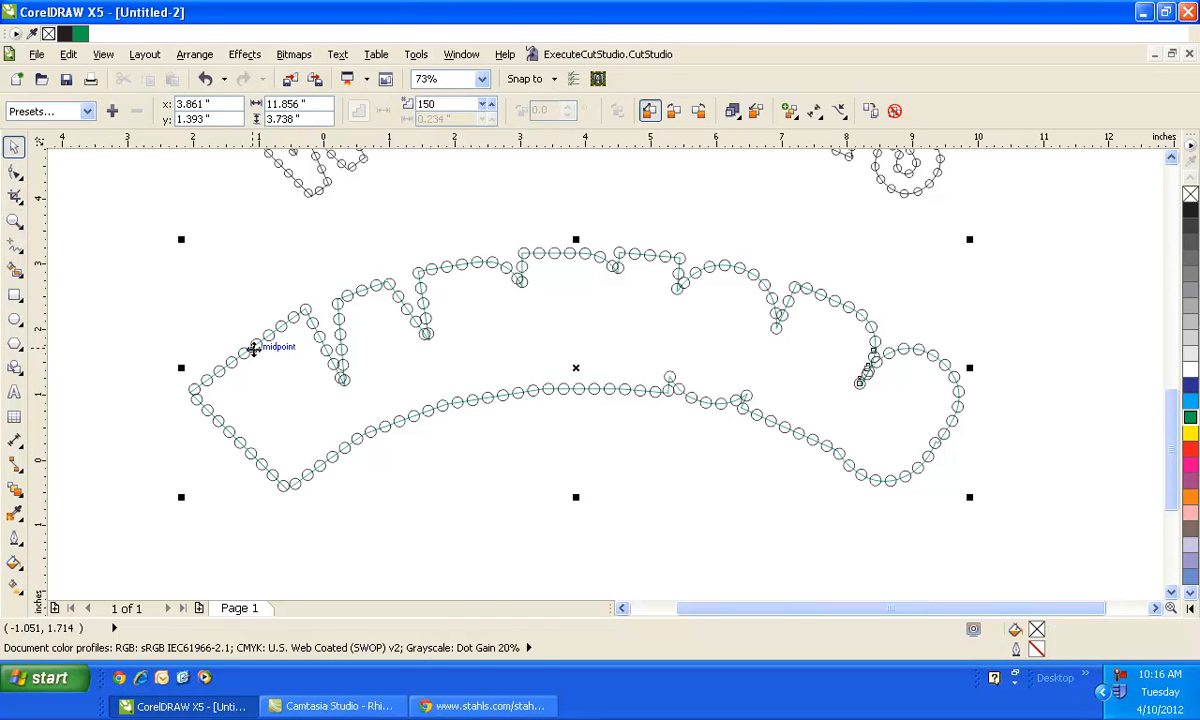
click(254, 350)
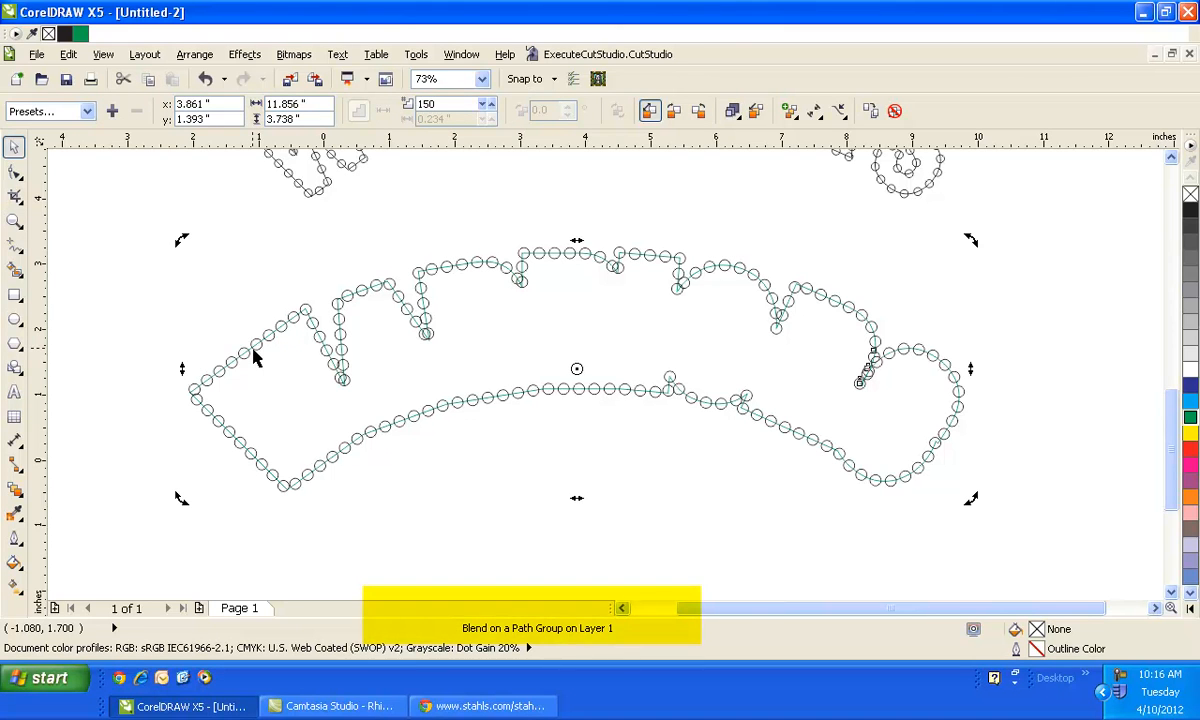
click(197, 58)
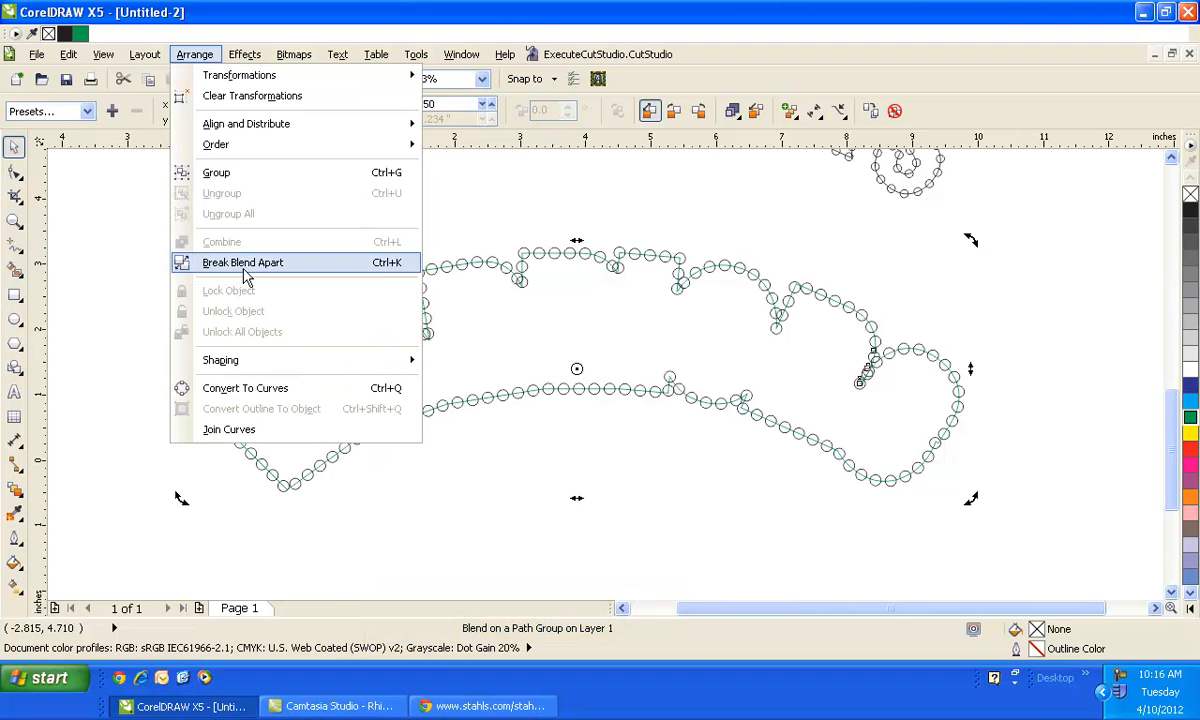
click(245, 268)
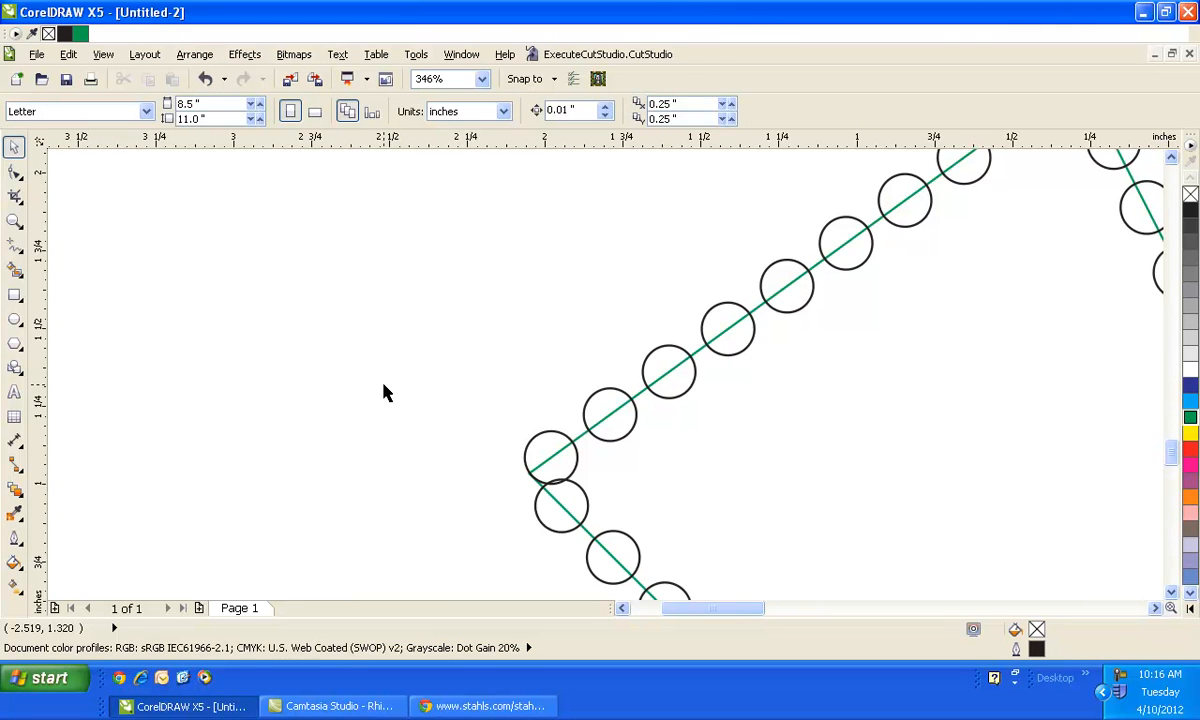
click(587, 434)
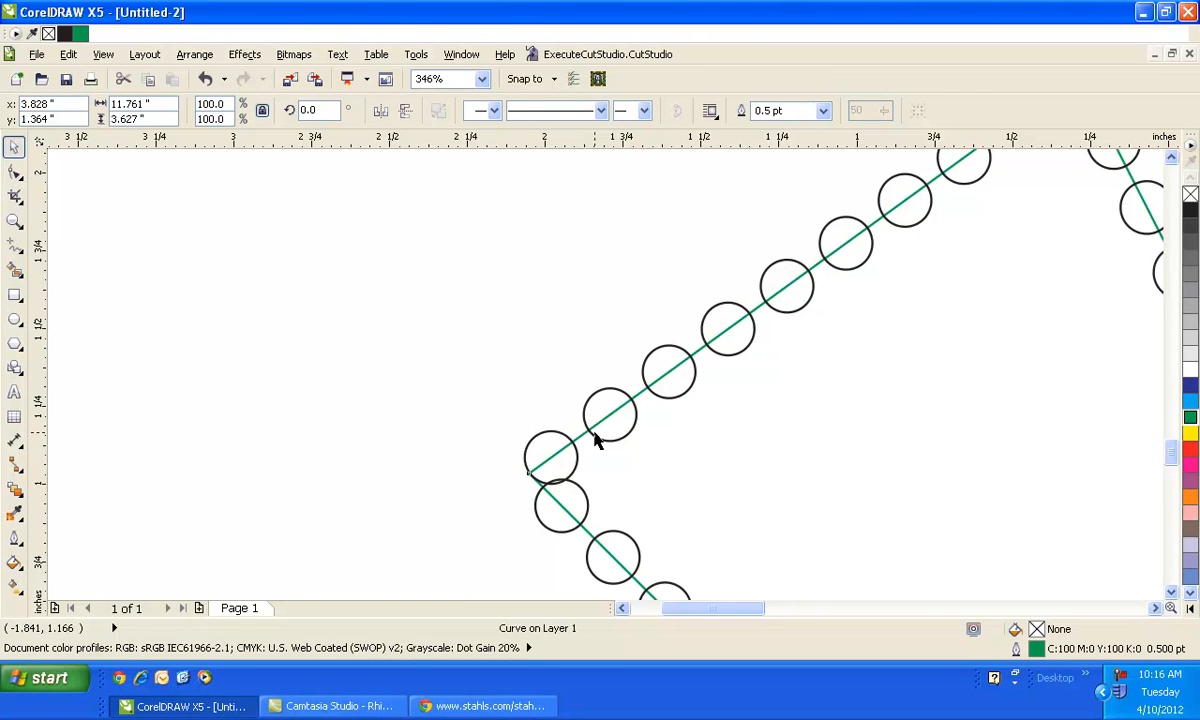
key(Delete)
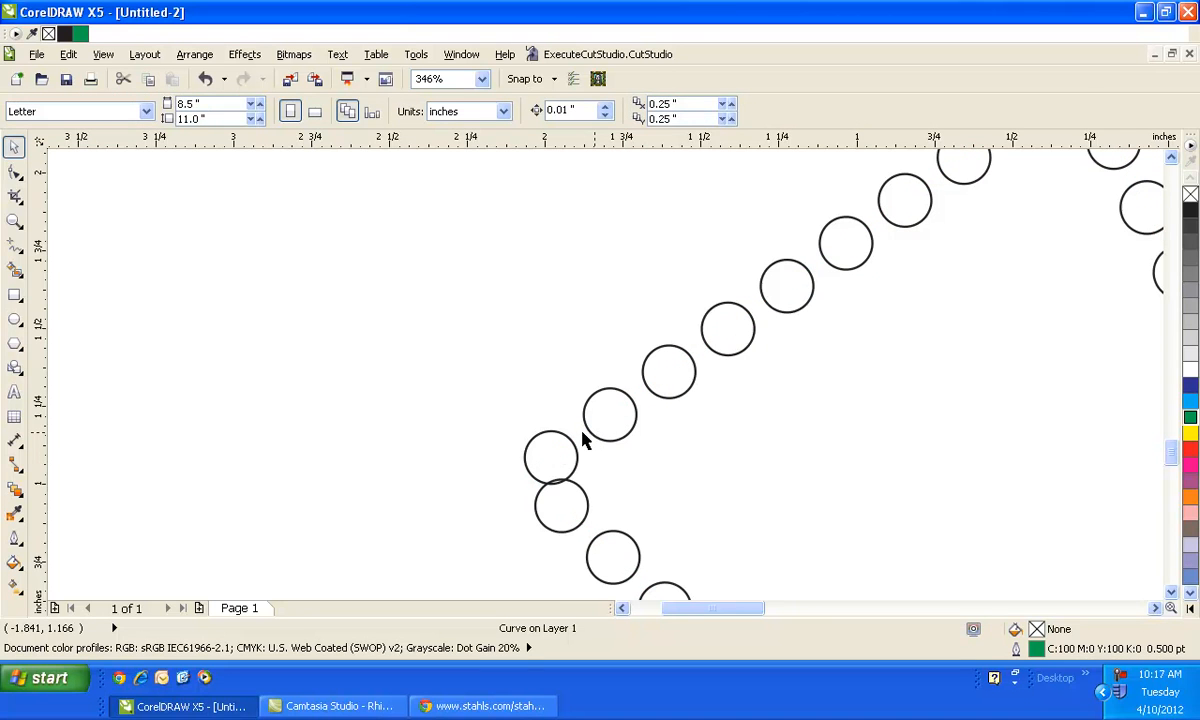
- Ungroup all the circles of the blended border
click(528, 463)
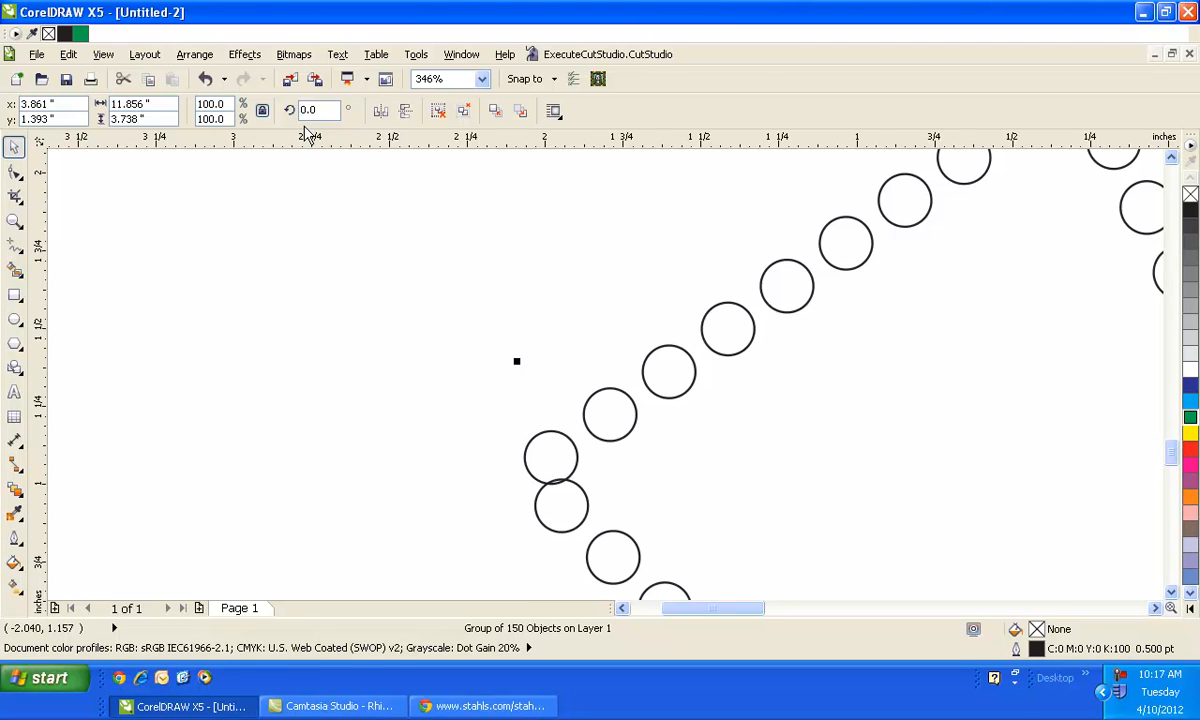
click(195, 54)
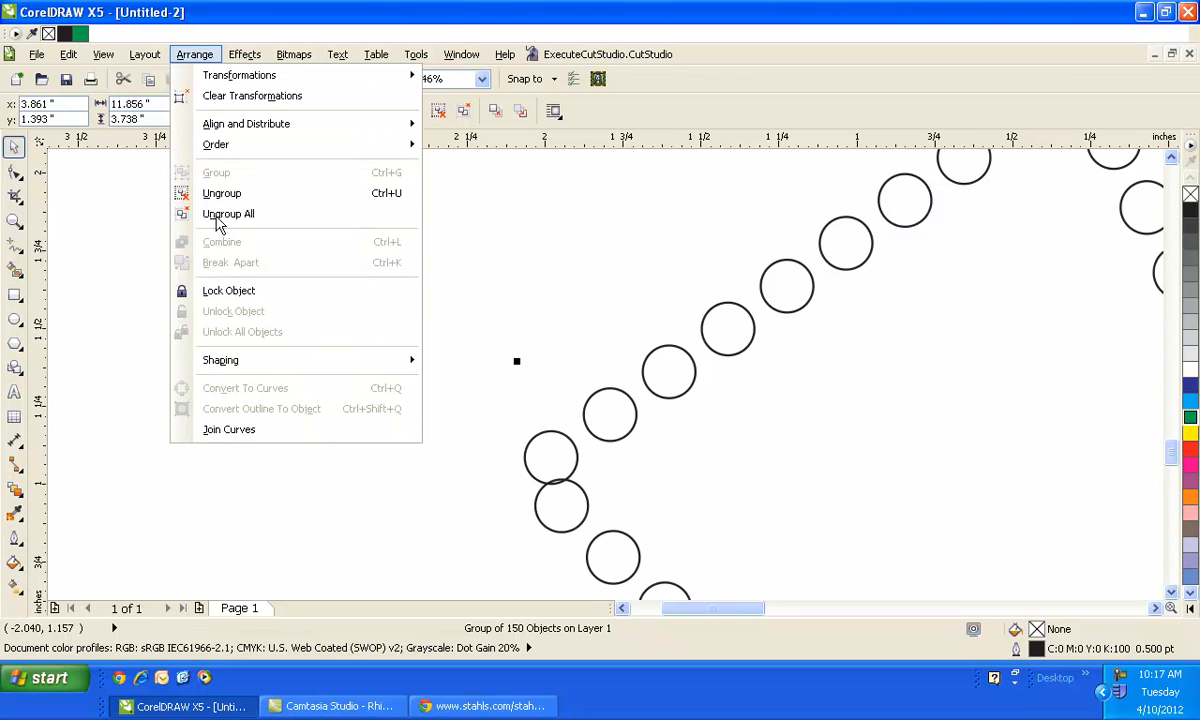
click(217, 216)
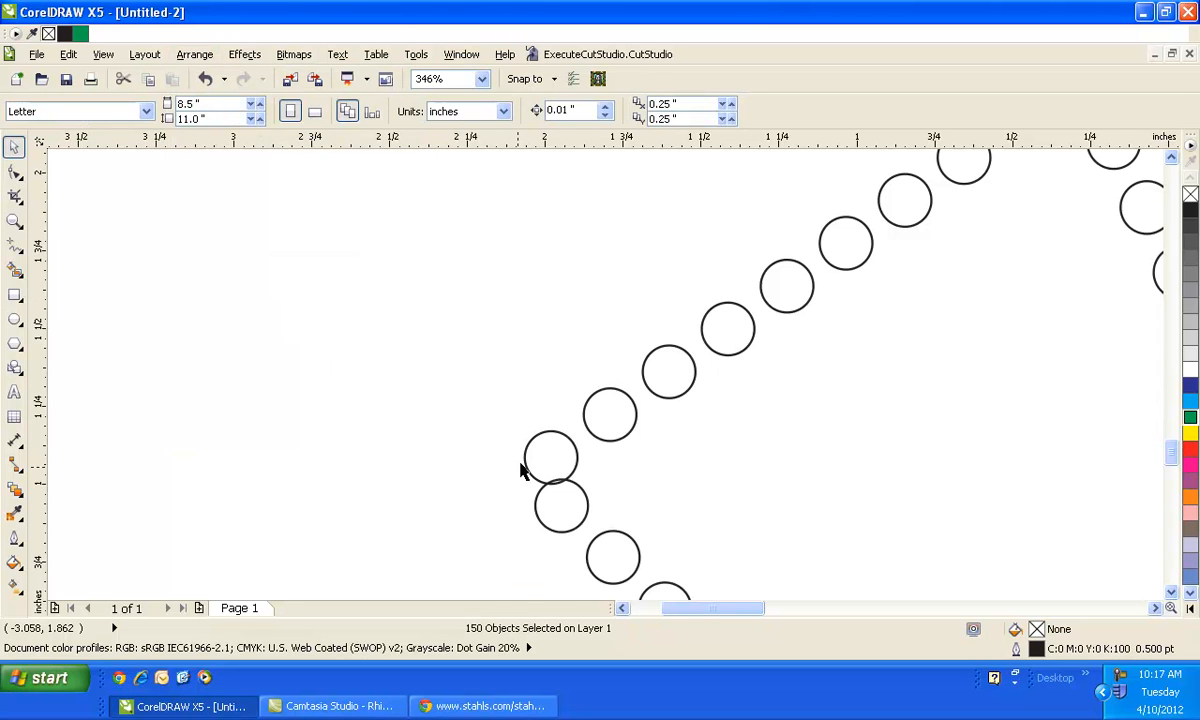
- Move the stray overlapping circle at the border's lower-left corner onto its neighbouring circle
click(524, 461)
drag(524, 460, 550, 490)
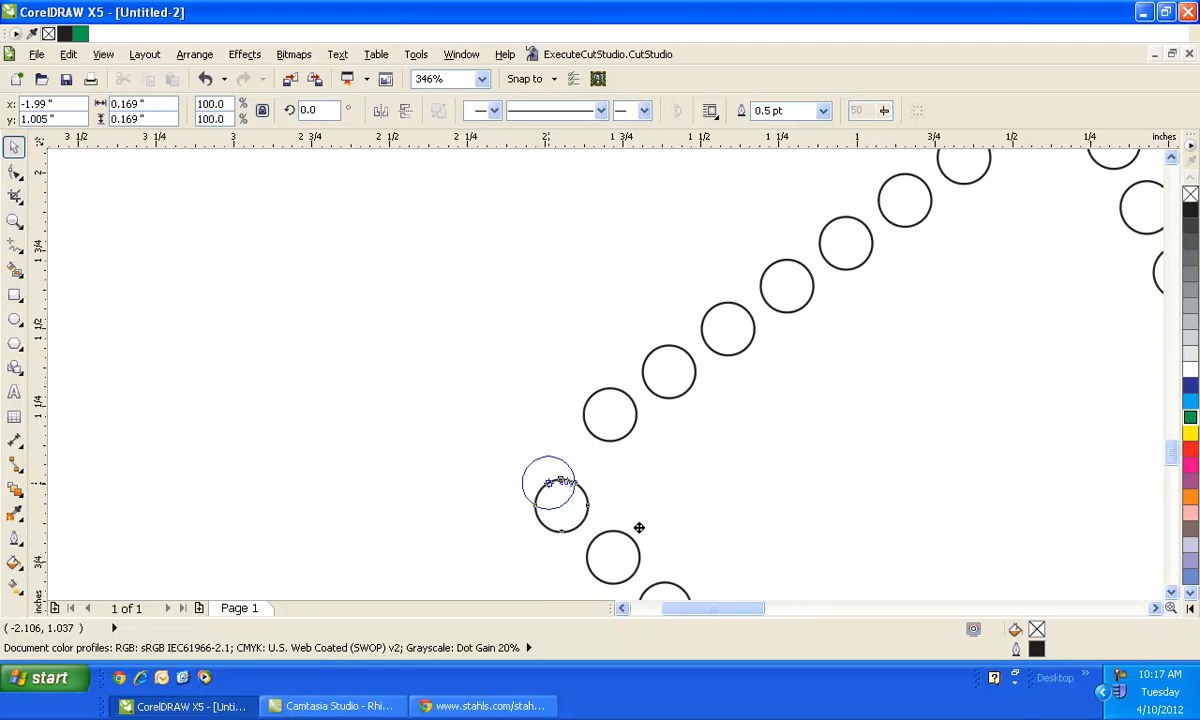
click(820, 488)
- Zoom to fit the whole design and delete the stray circles crowding the border's left section
scroll(815, 481, down, 2)
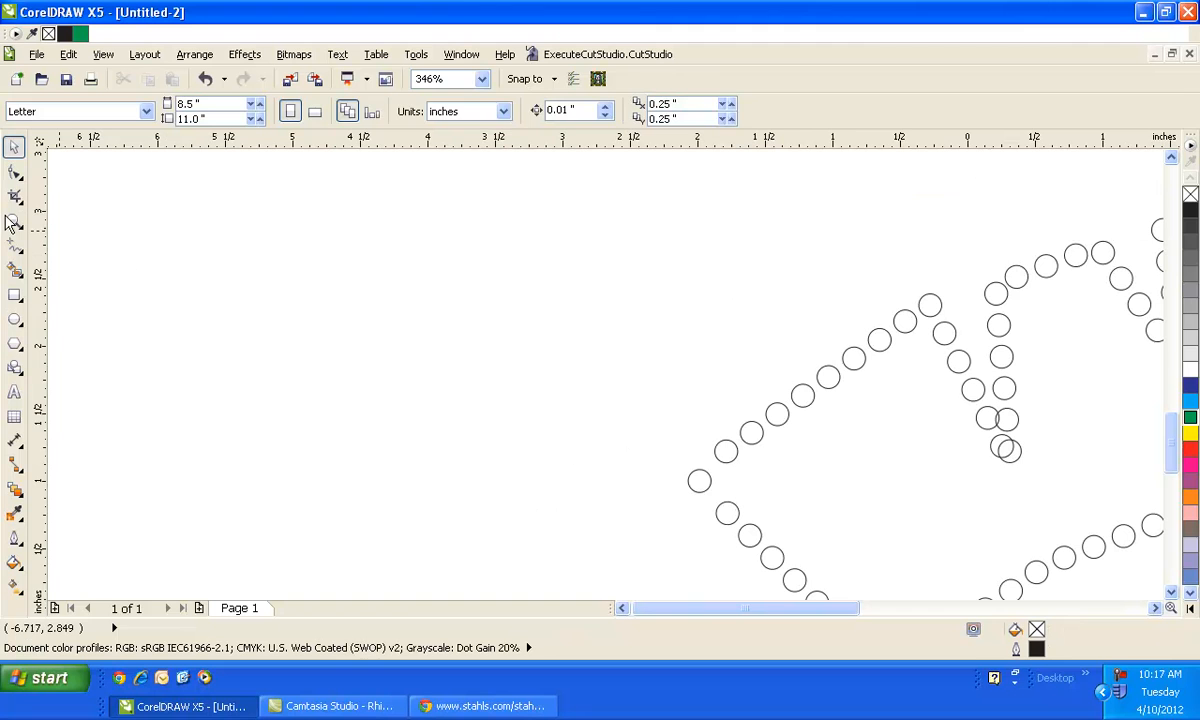
click(14, 220)
key(F4)
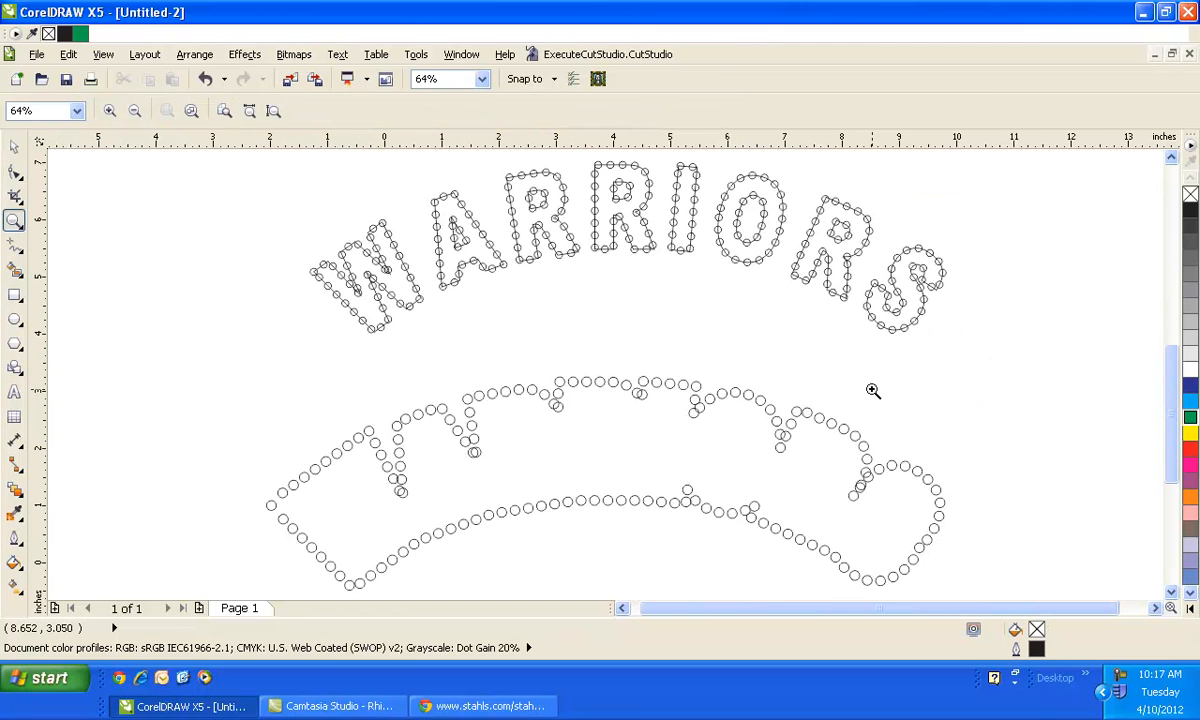
click(14, 146)
click(401, 491)
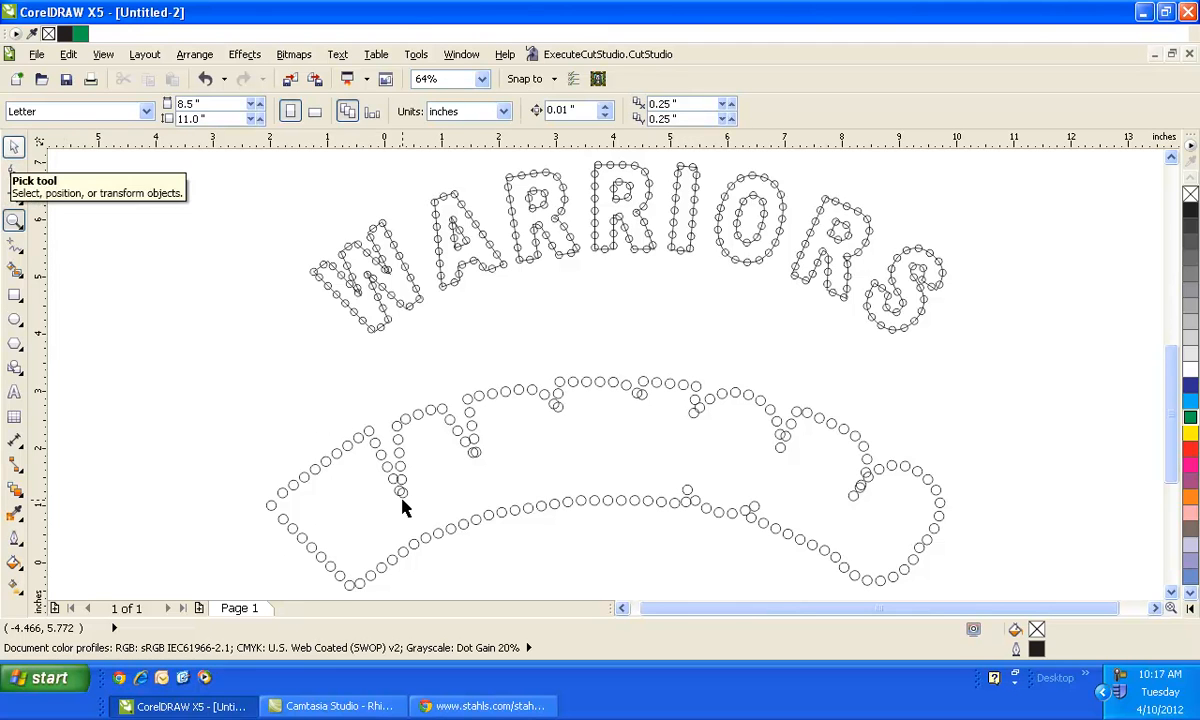
click(488, 450)
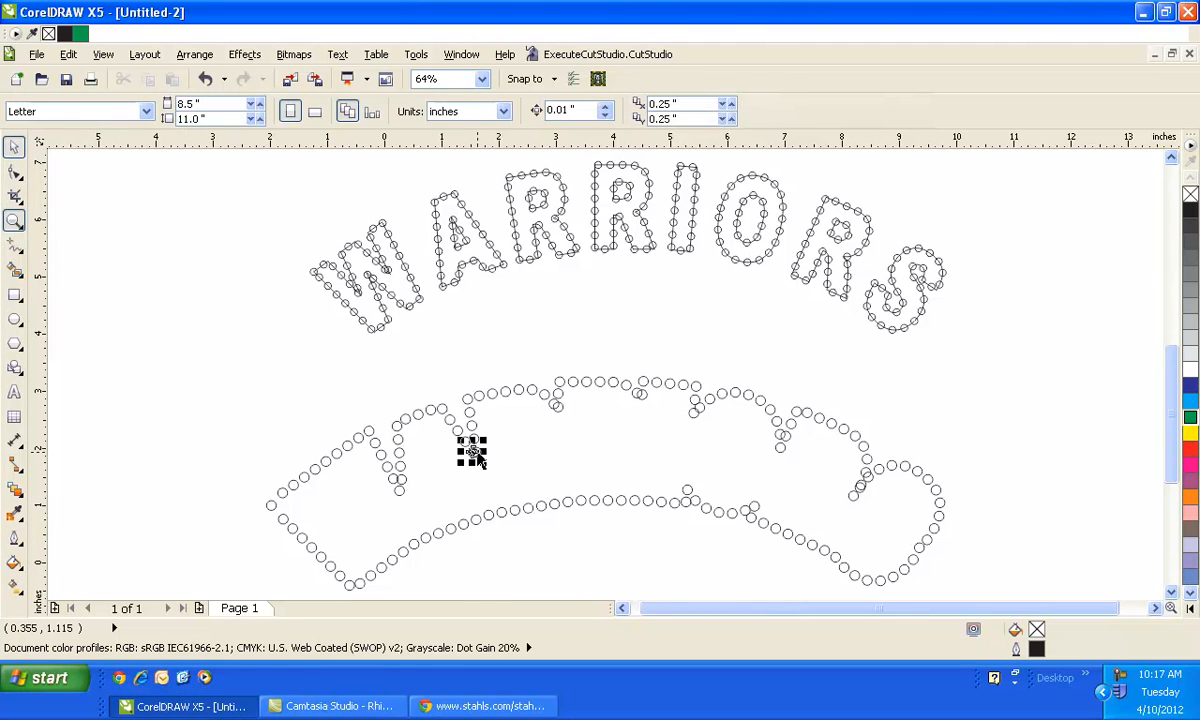
click(559, 409)
key(Delete)
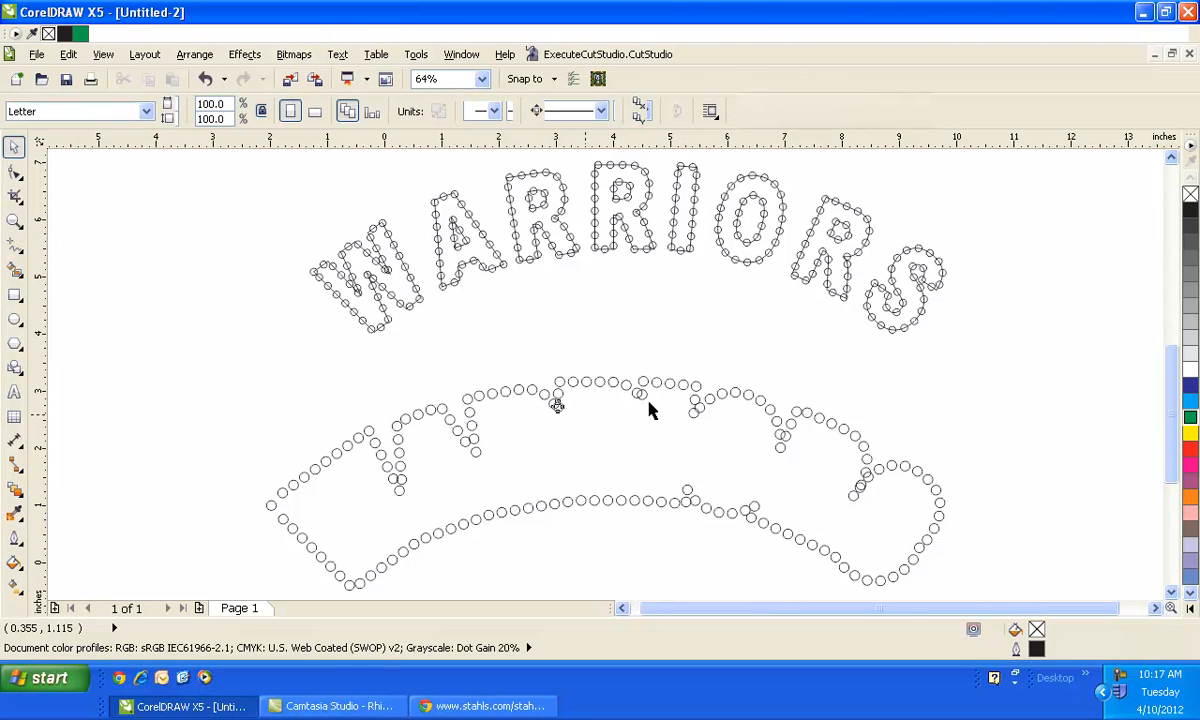
- Delete the extra overlapping circles along the border's top and bottom middle
click(640, 395)
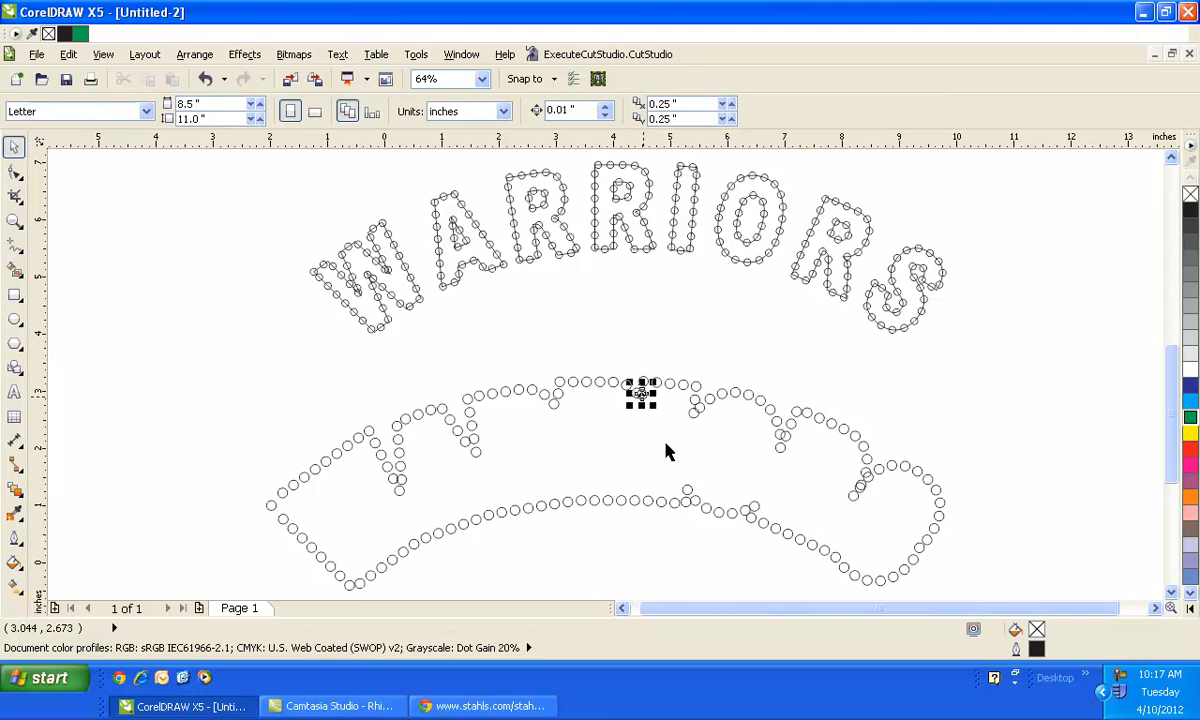
key(Delete)
click(694, 410)
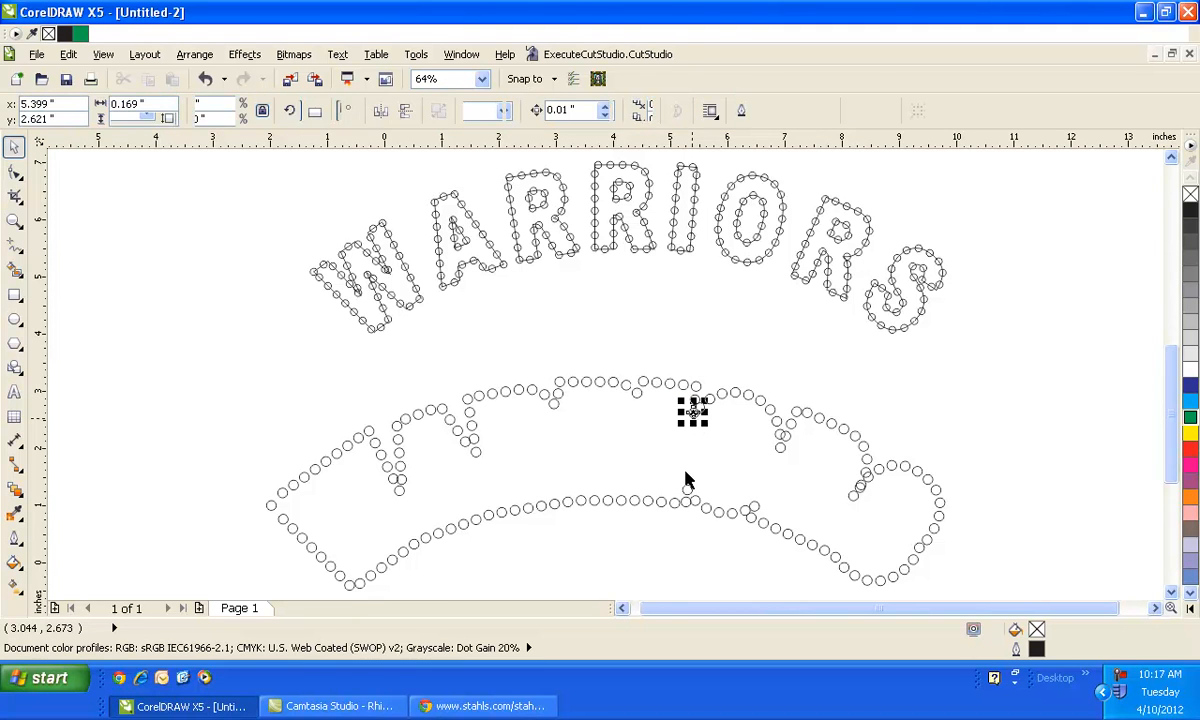
click(783, 497)
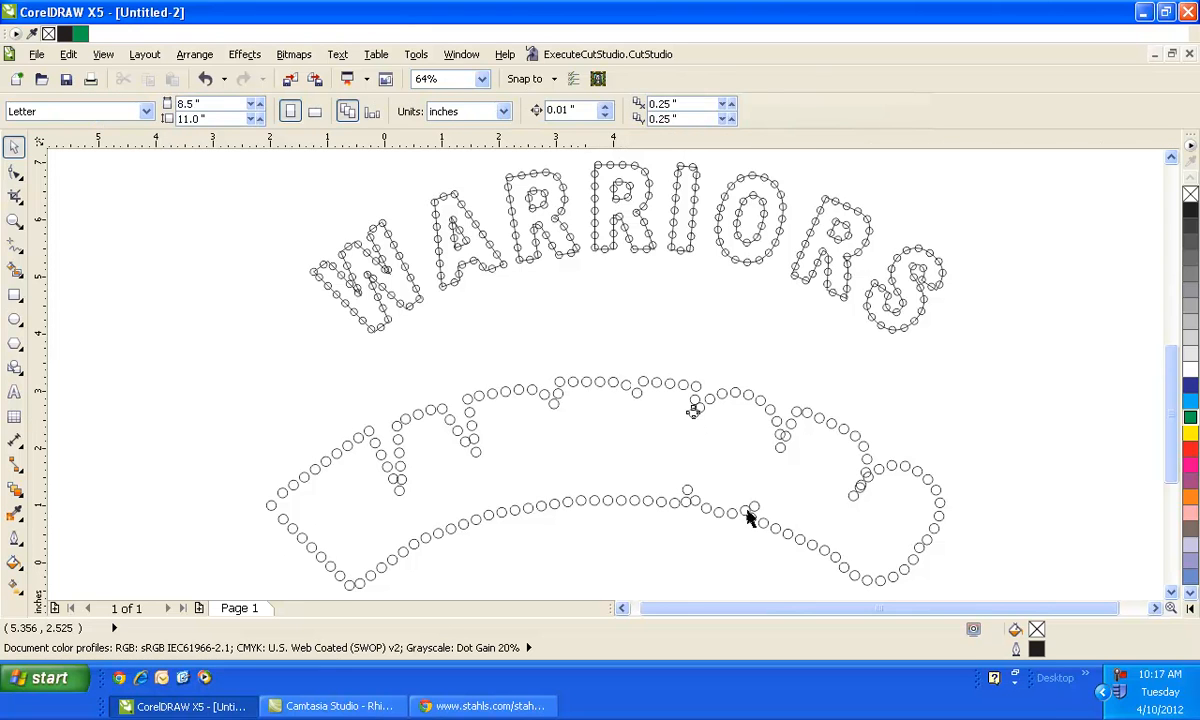
click(745, 511)
key(Delete)
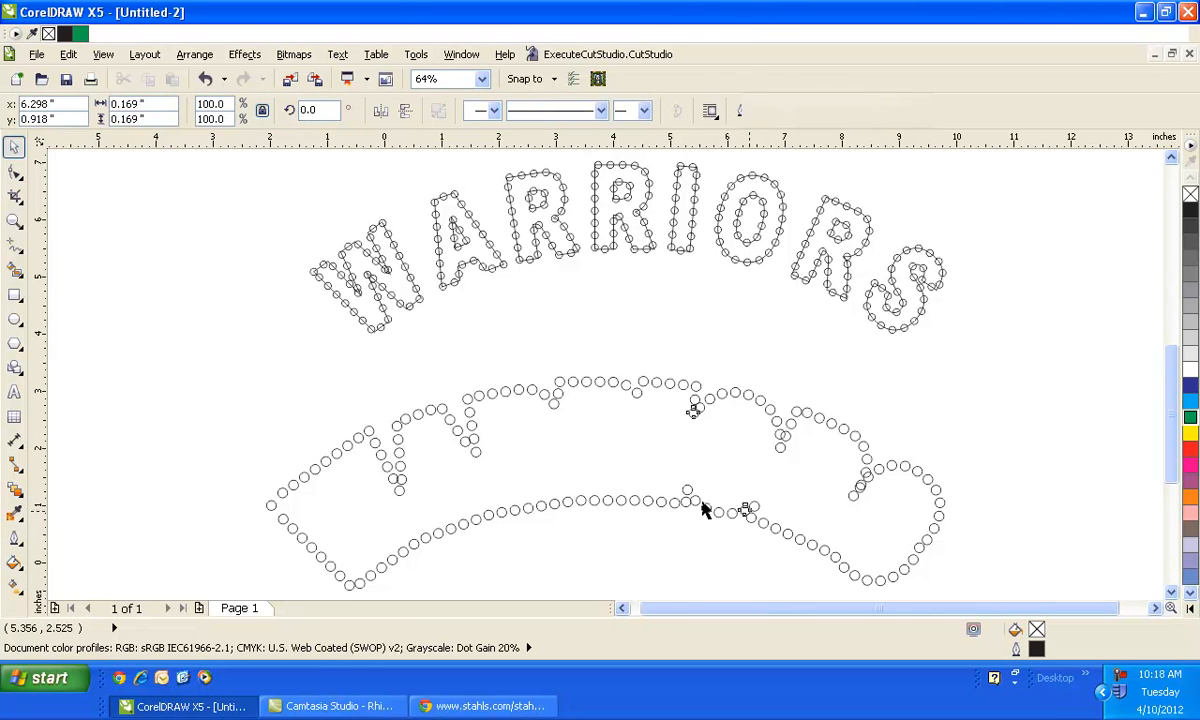
click(698, 505)
key(Delete)
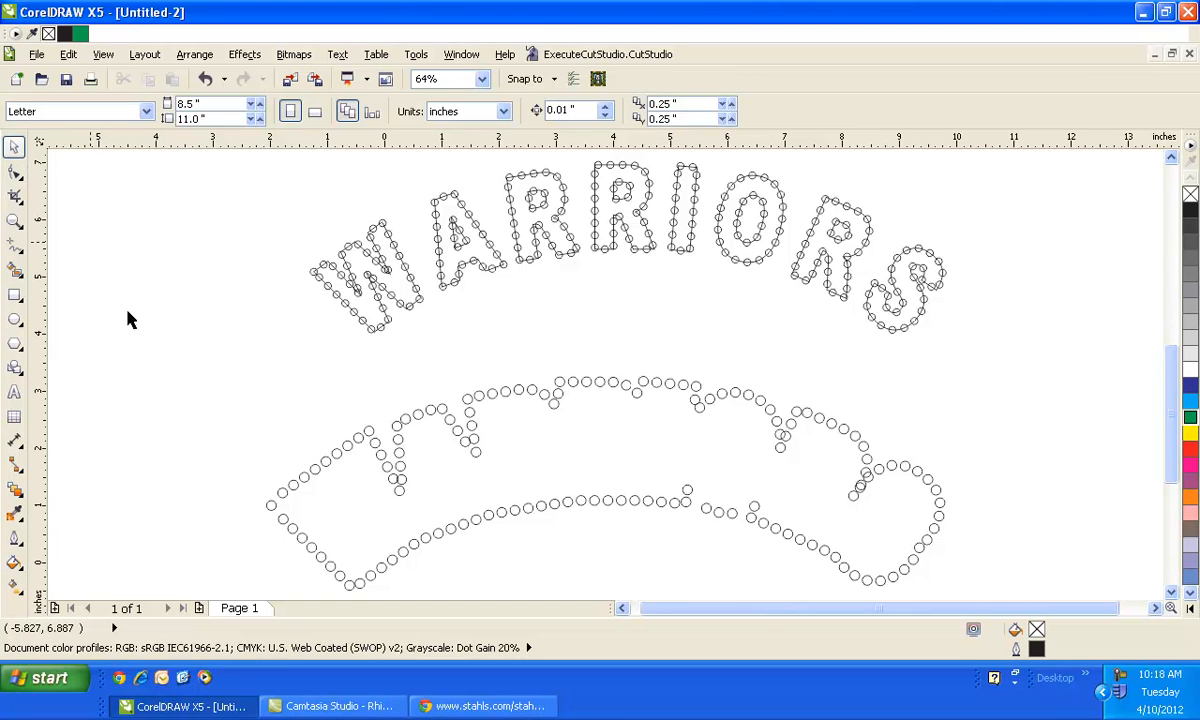
- Select all the border circles and combine them into a single curve
drag(139, 326, 987, 606)
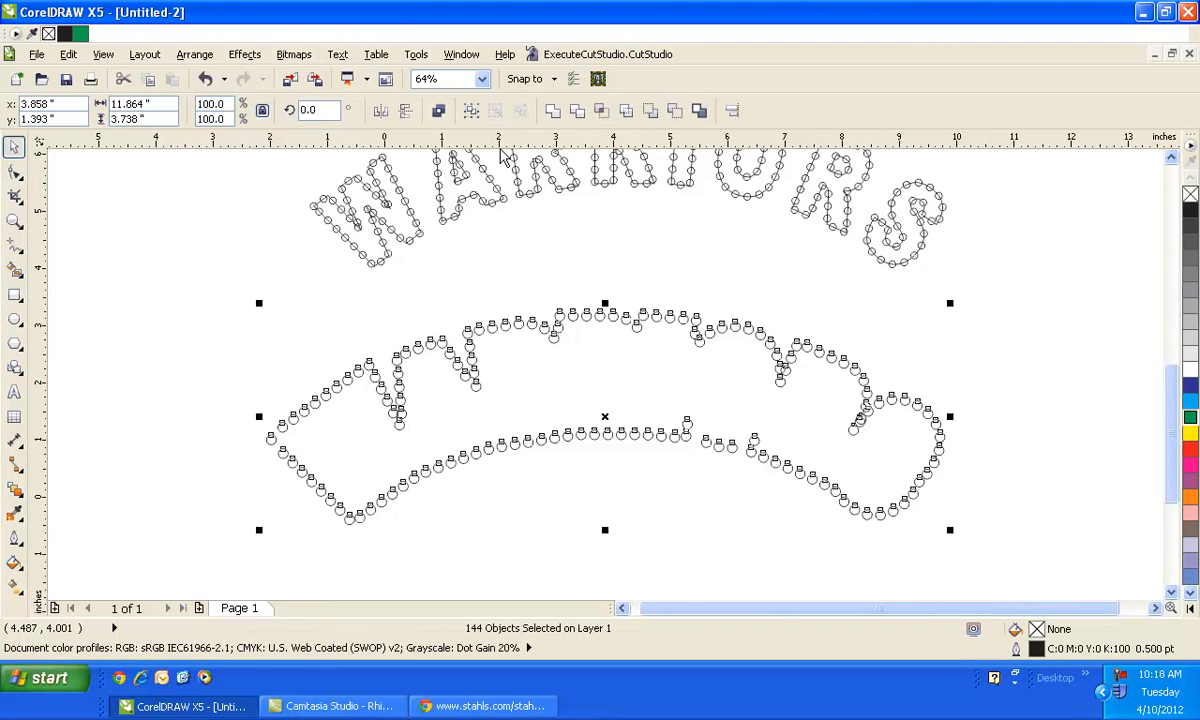
click(441, 114)
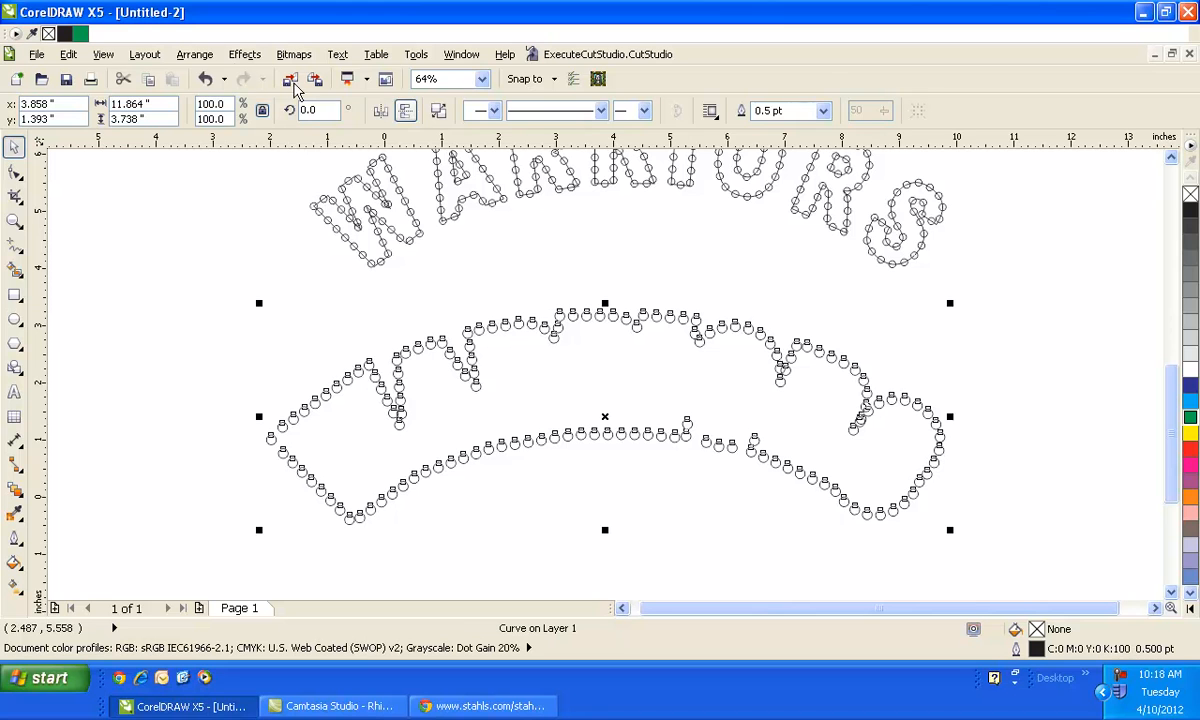
click(180, 58)
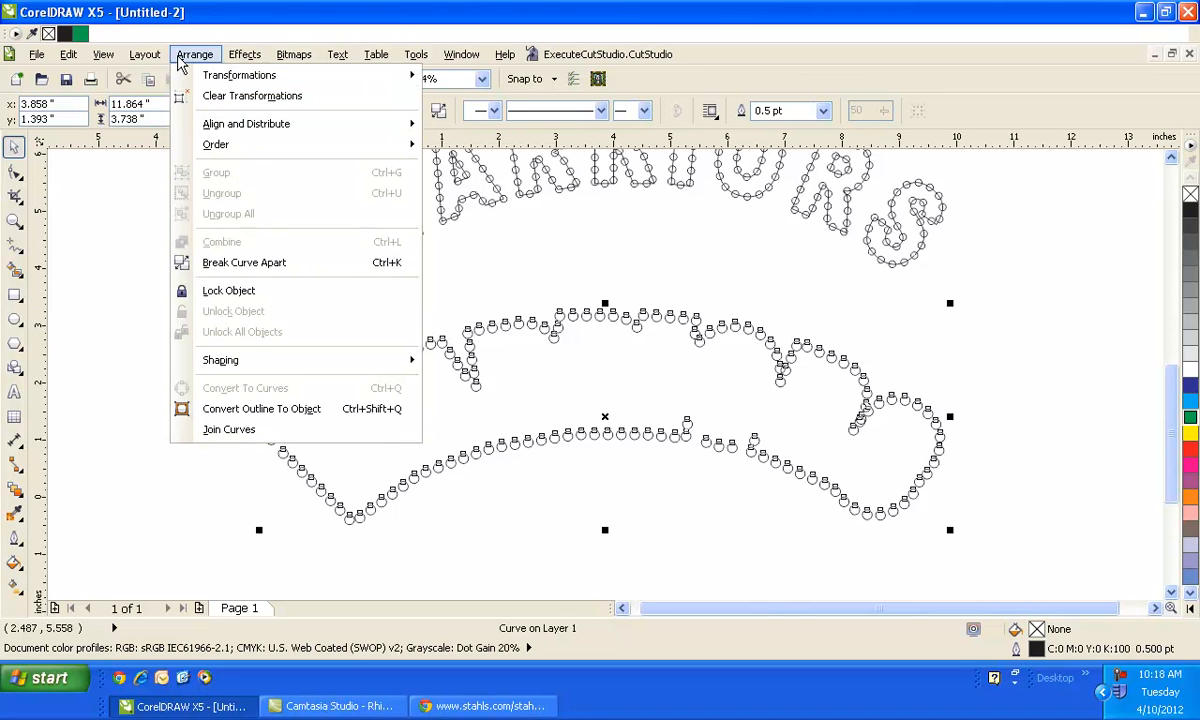
click(131, 203)
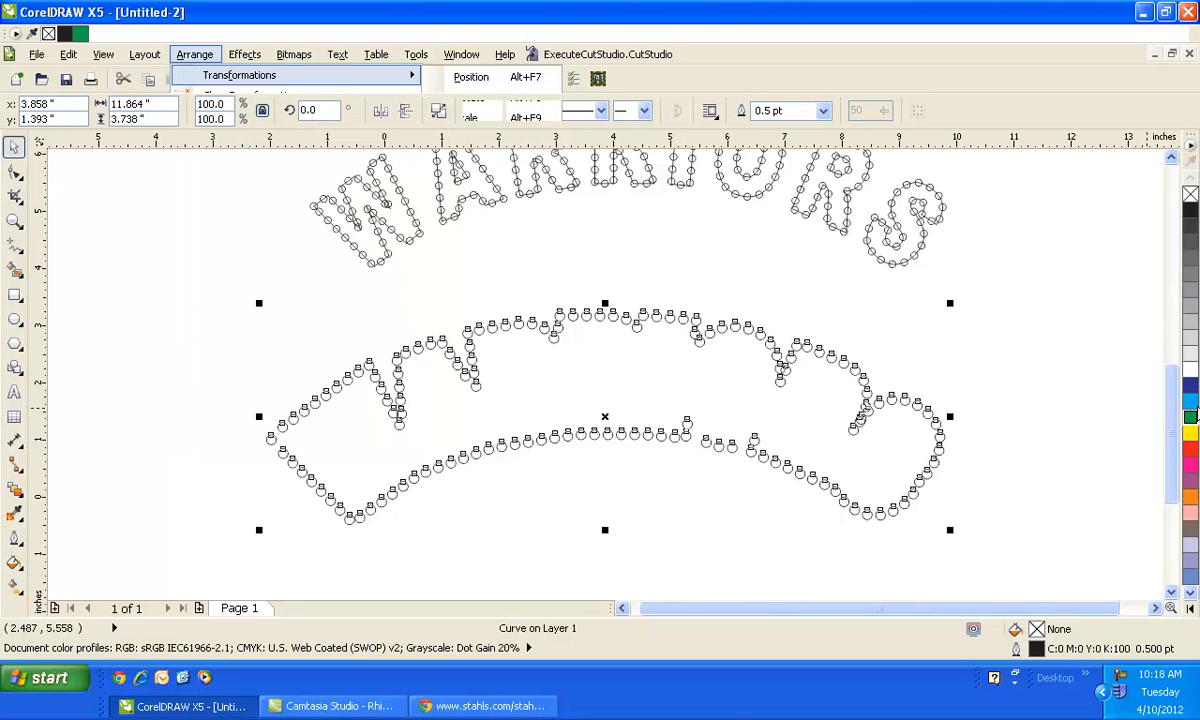
- Fill the combined border circles with blue
click(1190, 404)
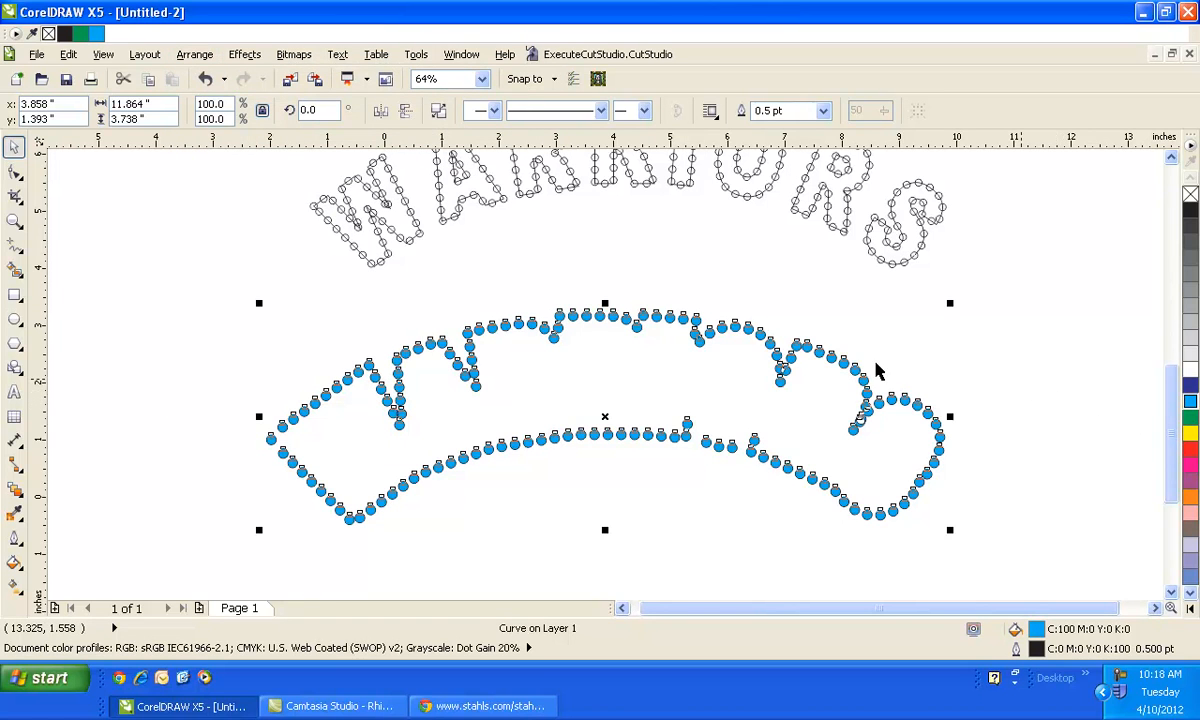
click(583, 291)
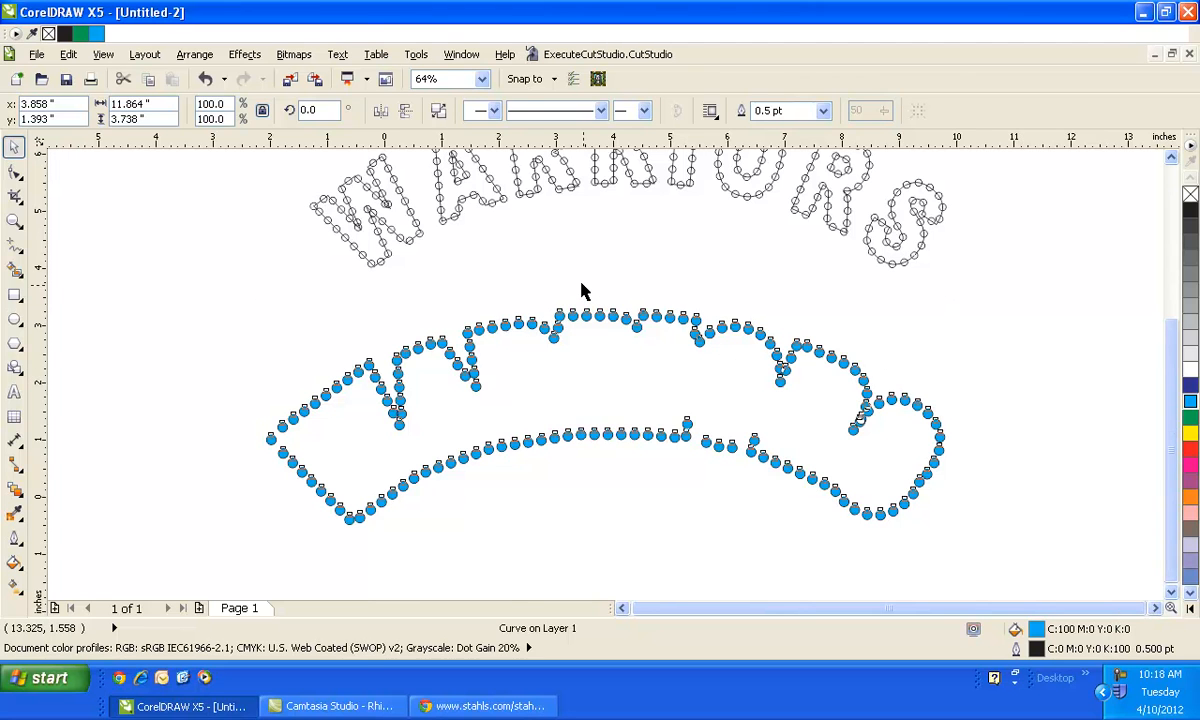
scroll(585, 291, down, 1)
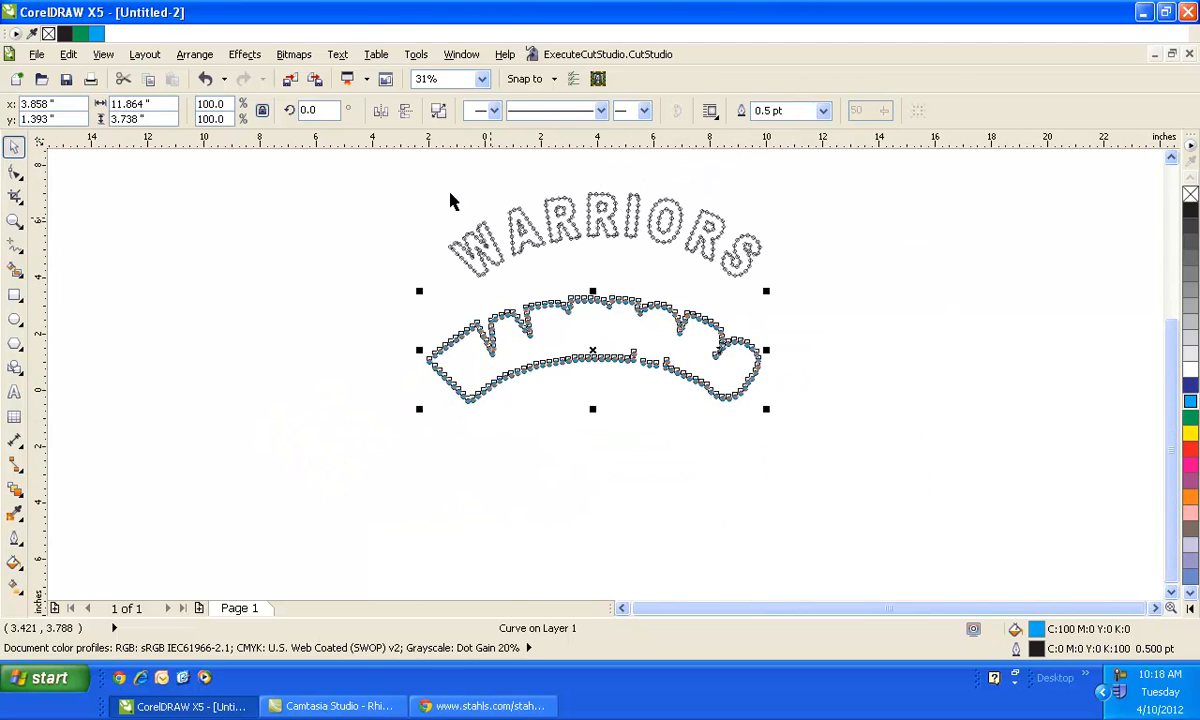
- Cut the WARRIORS lettering, undo, and paste the lettering back in place
drag(408, 167, 790, 297)
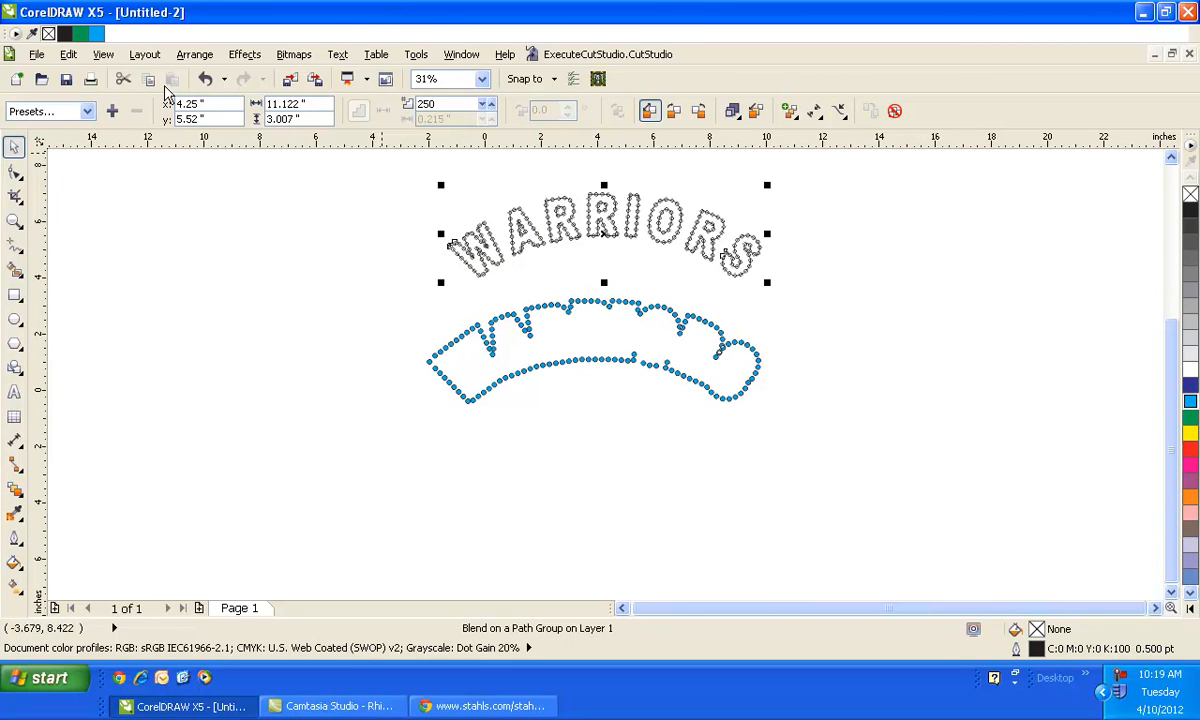
click(123, 84)
drag(305, 238, 846, 486)
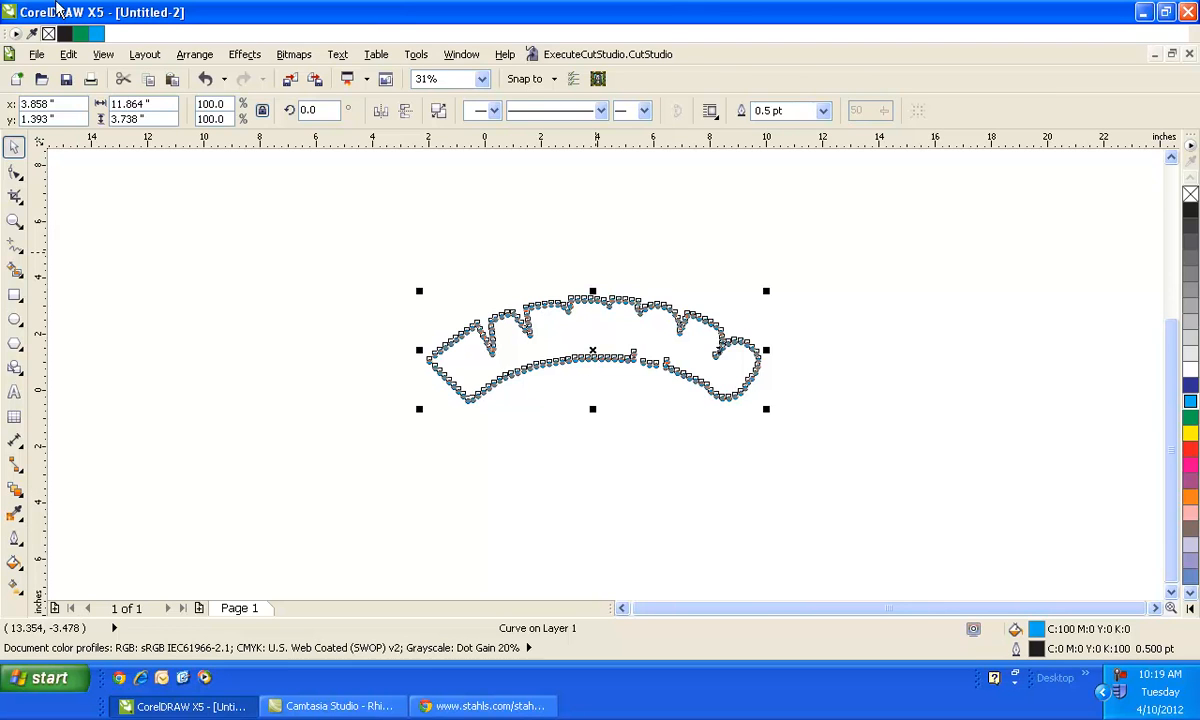
click(205, 79)
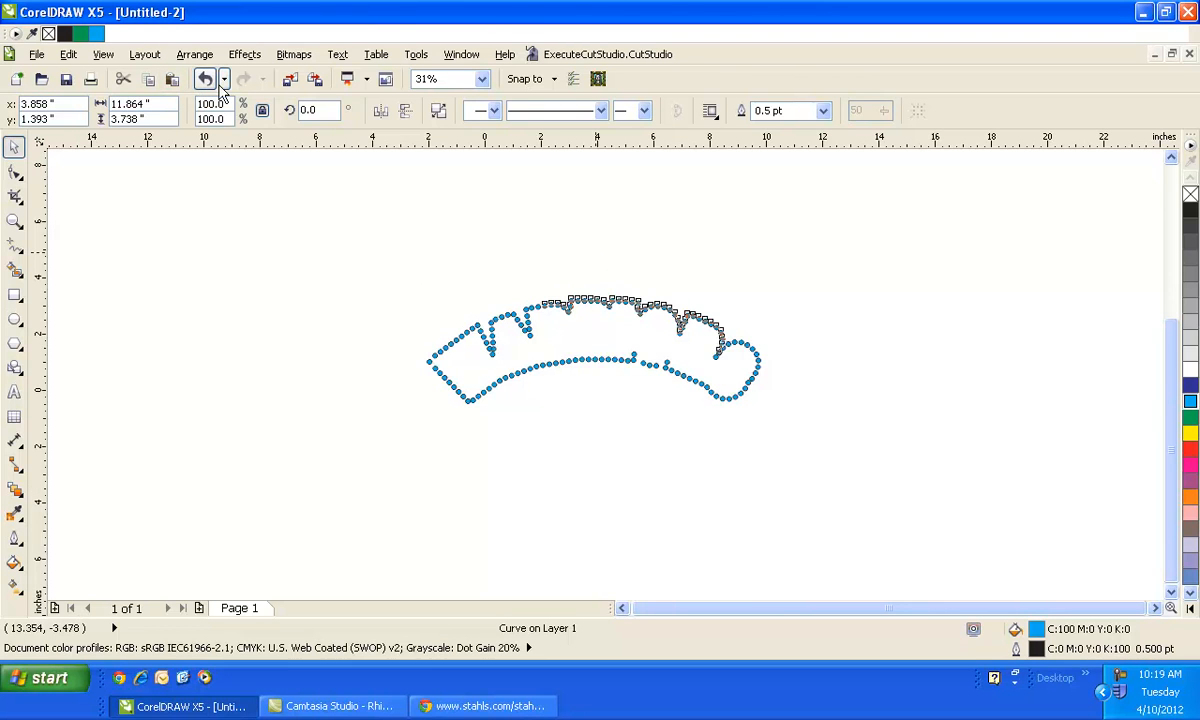
key(ctrl+v)
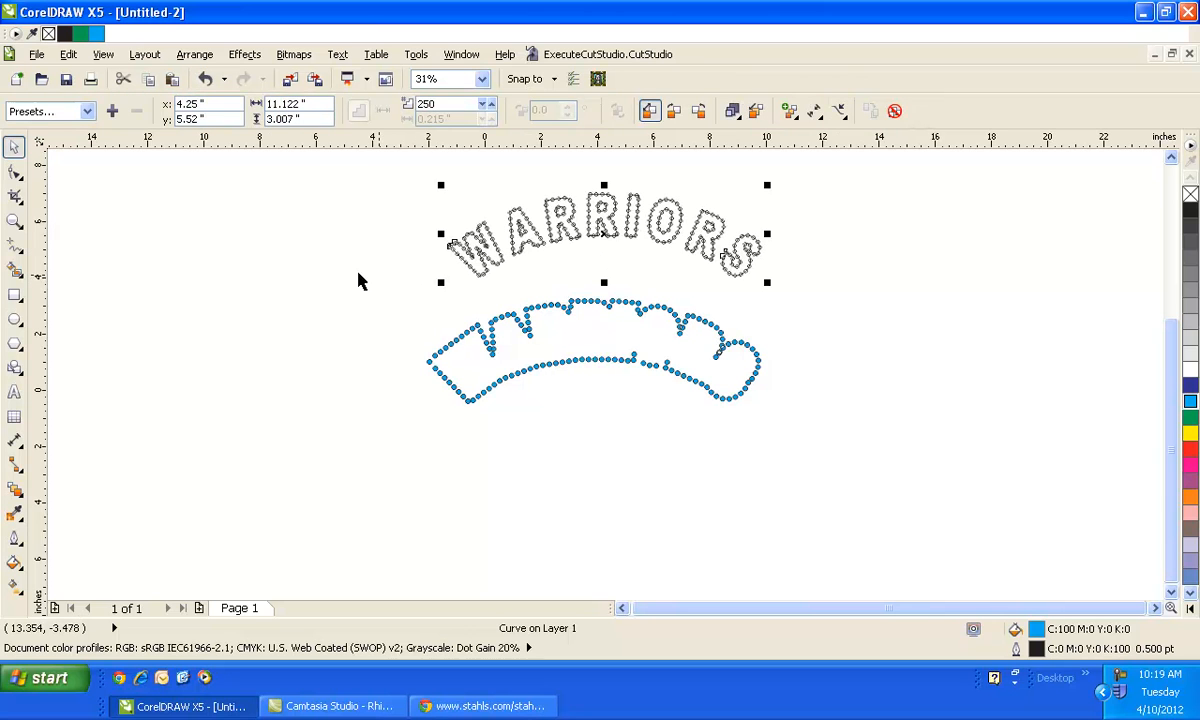
- Select the blue combined border and delete it
drag(332, 265, 884, 549)
key(Delete)
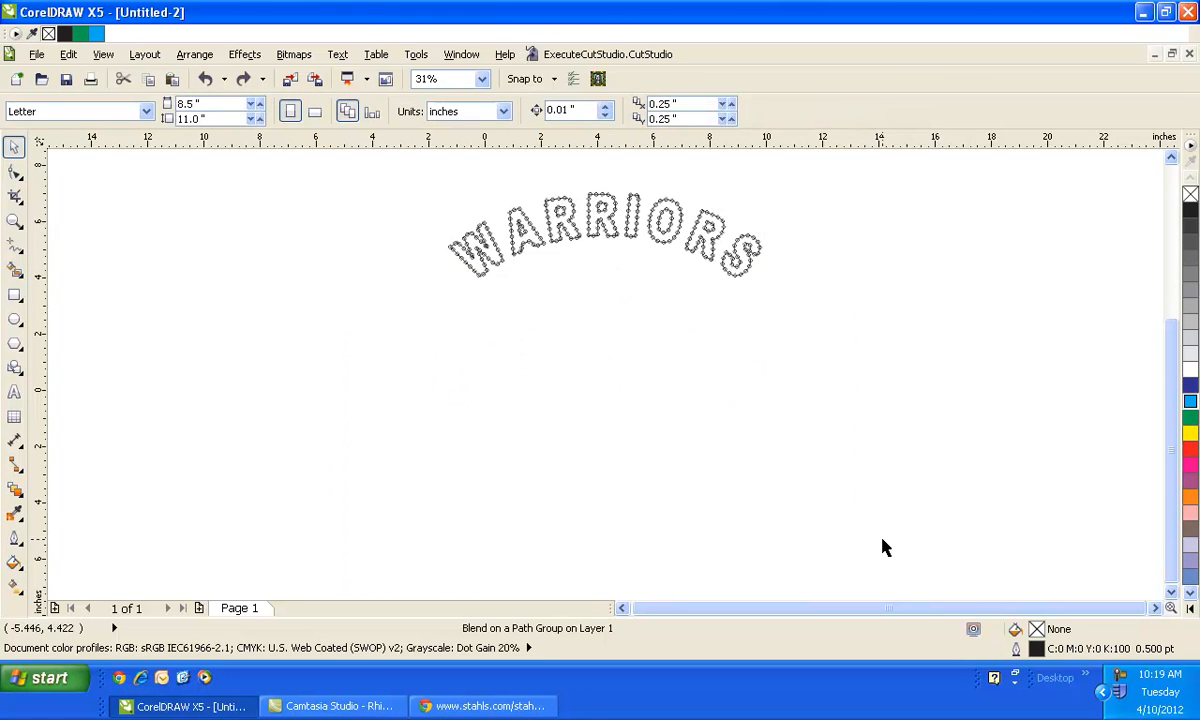